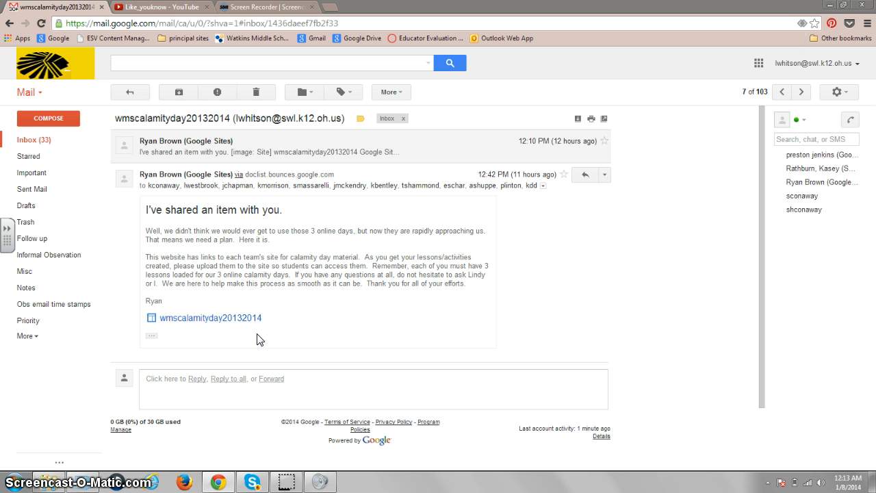
Open the shared wmscalamityday20132014 site from the email and go to its example/help page
left_click(245, 329)
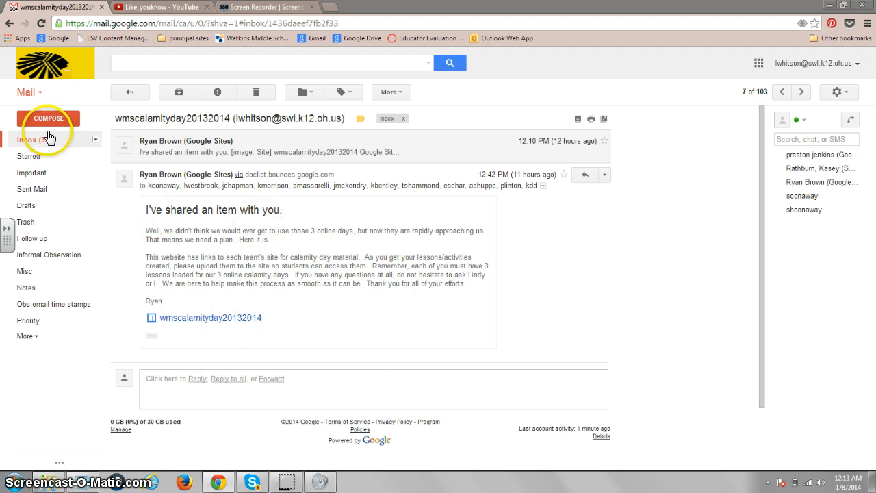
left_click(202, 319)
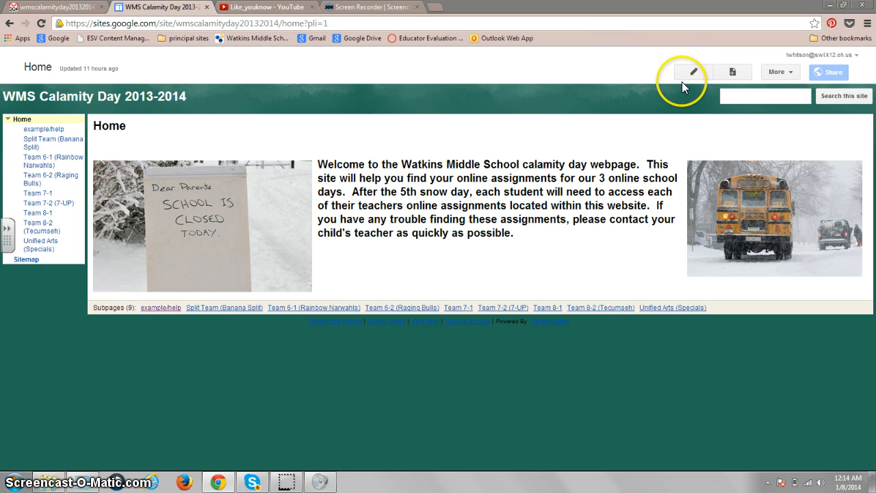
left_click(43, 130)
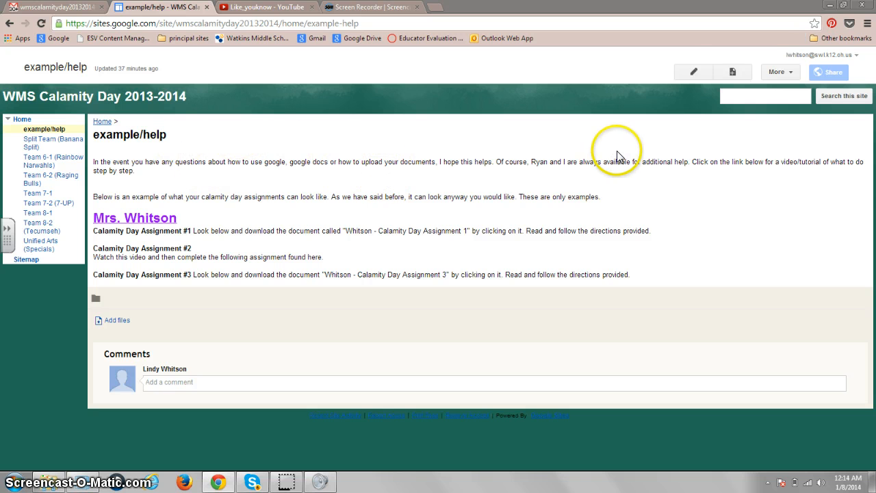
Edit the example/help page and change its title to "example/help for calamity days"
left_click(692, 75)
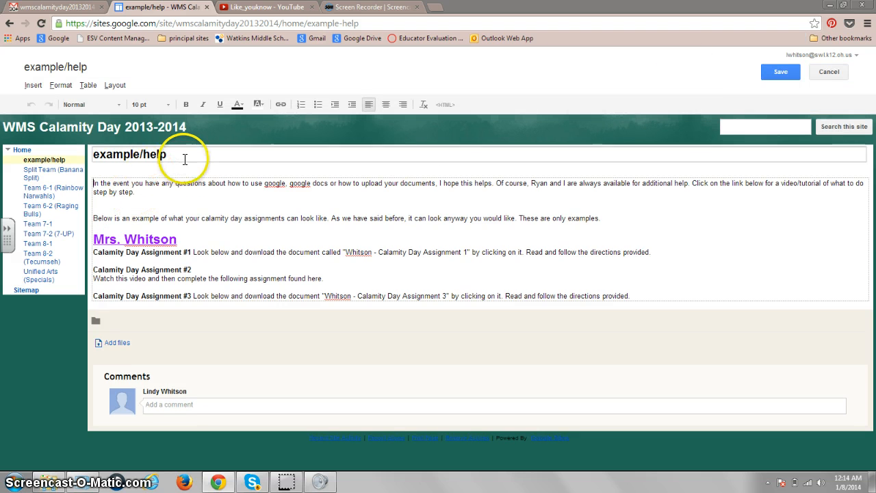
left_click(185, 157)
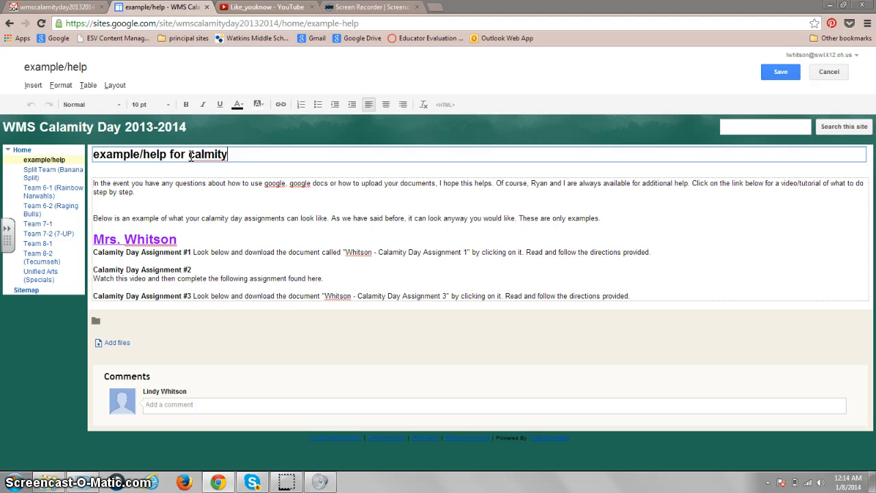
key("BackSpace")
key("BackSpace")
key("BackSpace")
left_click(223, 202)
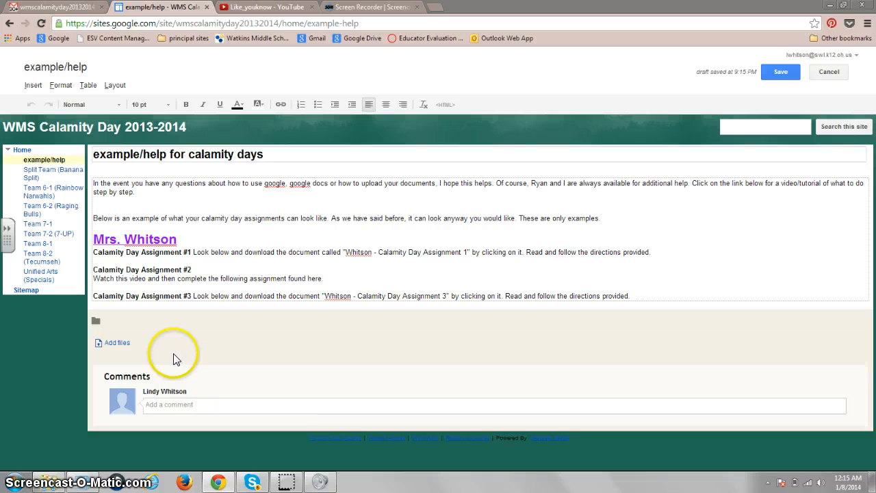
Attach the Calamity Day Assignment 1 document from the Calamity Days folder, reload the page and recover the unsaved edit
left_click(119, 346)
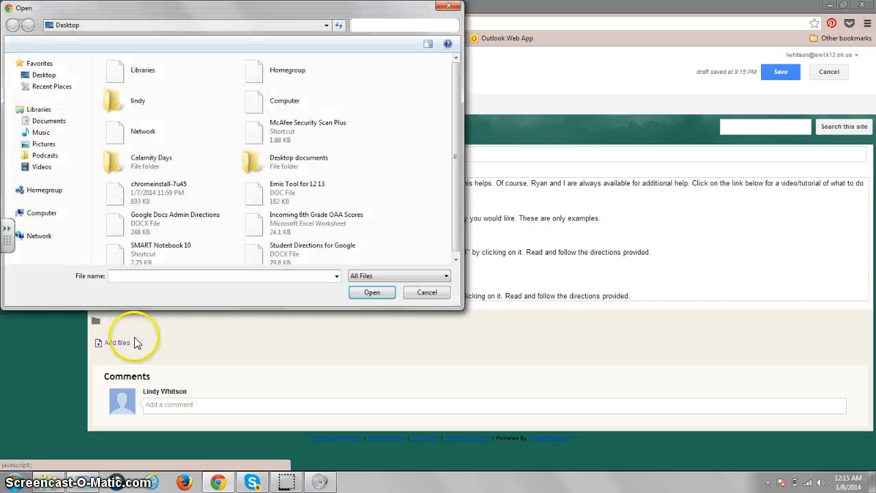
double_click(158, 161)
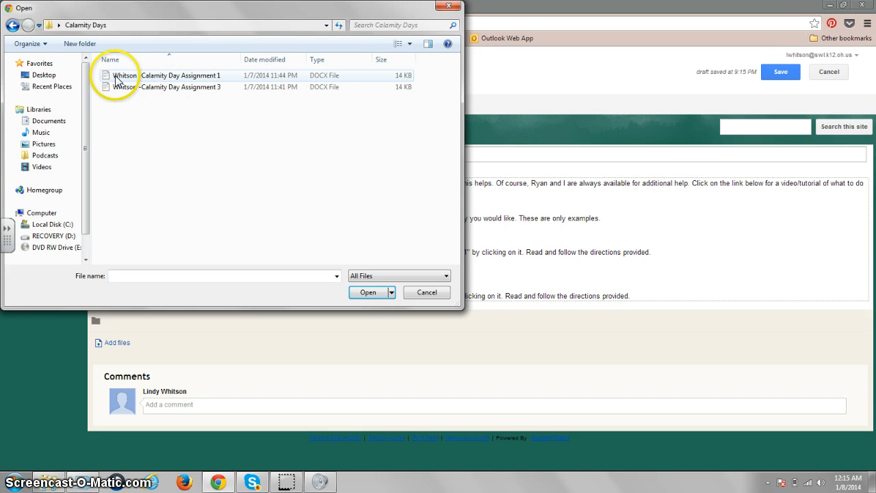
left_click(205, 78)
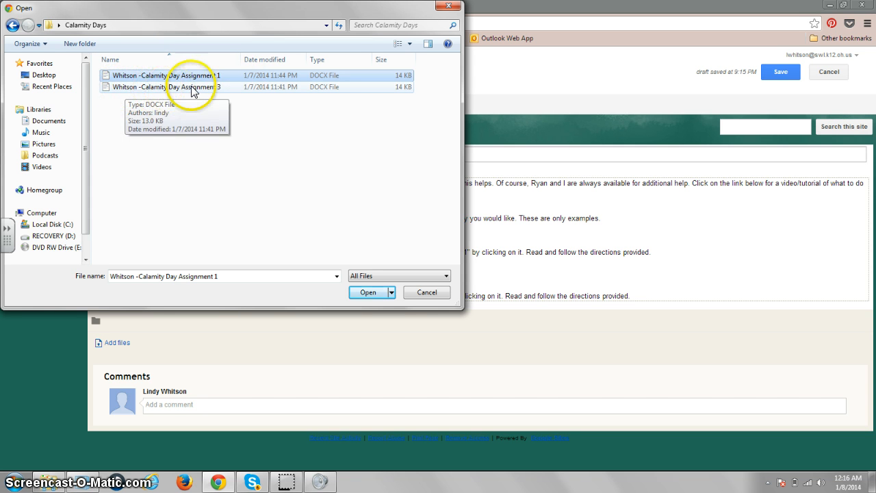
left_click(364, 290)
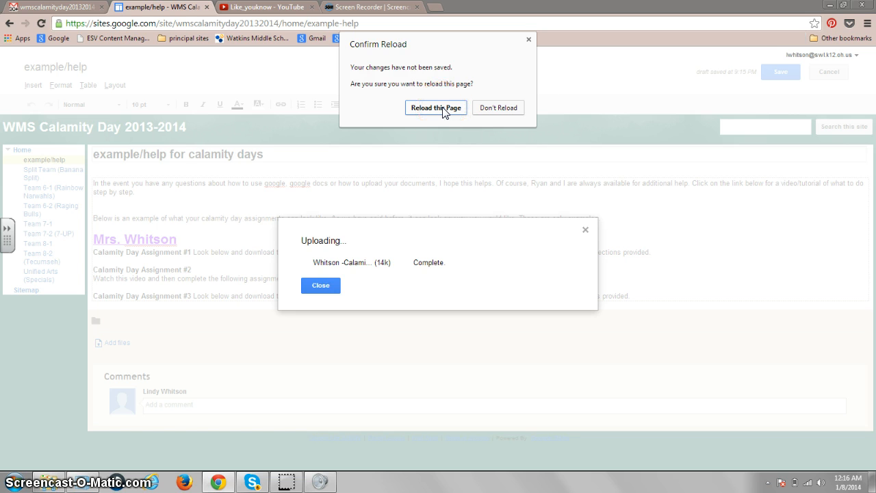
left_click(442, 109)
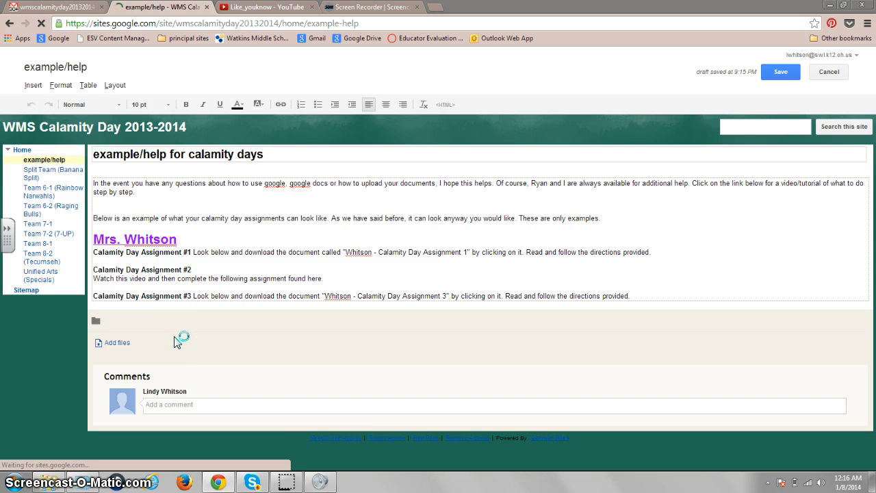
left_click(171, 345)
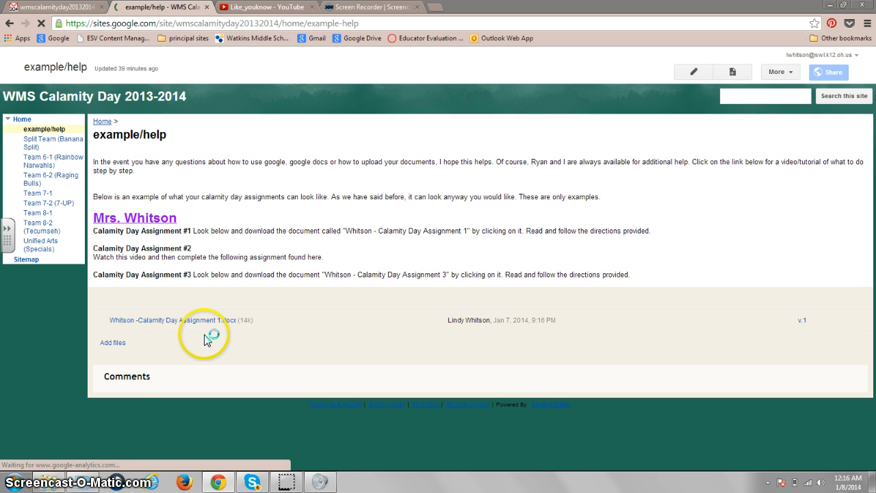
left_click(146, 331)
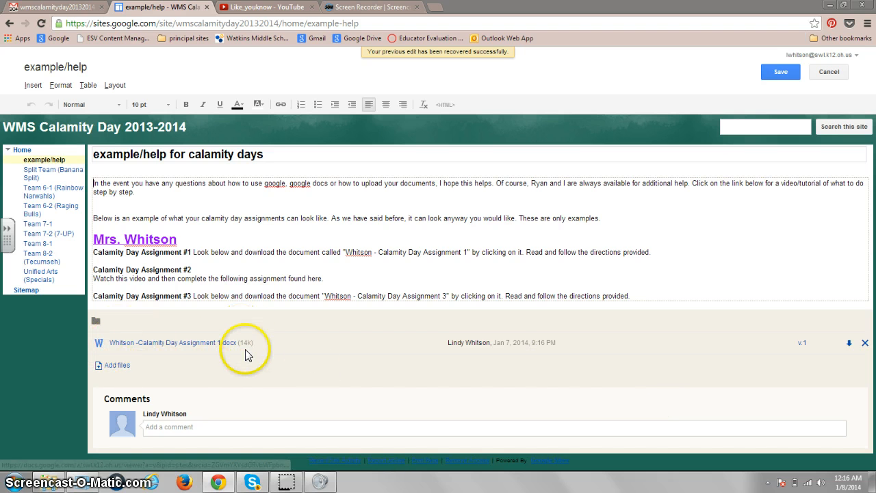
Below Calamity Day Assignment #3, add a second teacher's name followed by the lines "Calamity Day 1", "Calamity day 2" and "Calamity day 3"
left_click(633, 296)
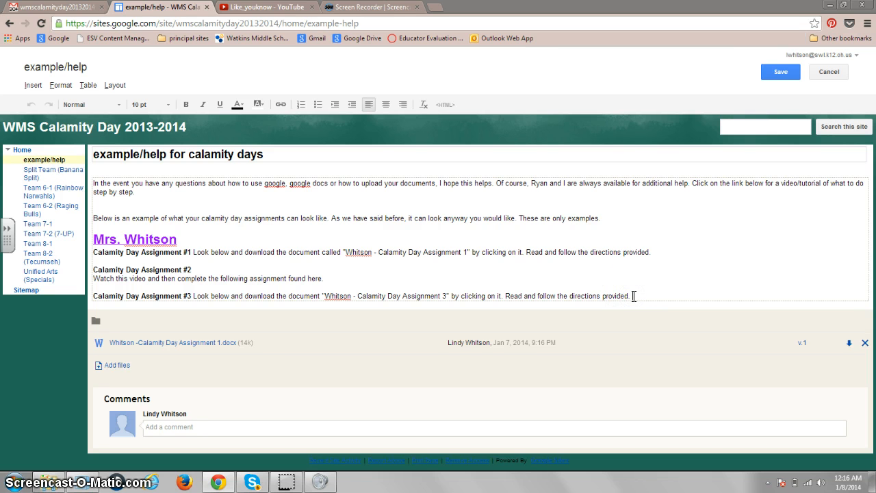
key("Return")
key("Return")
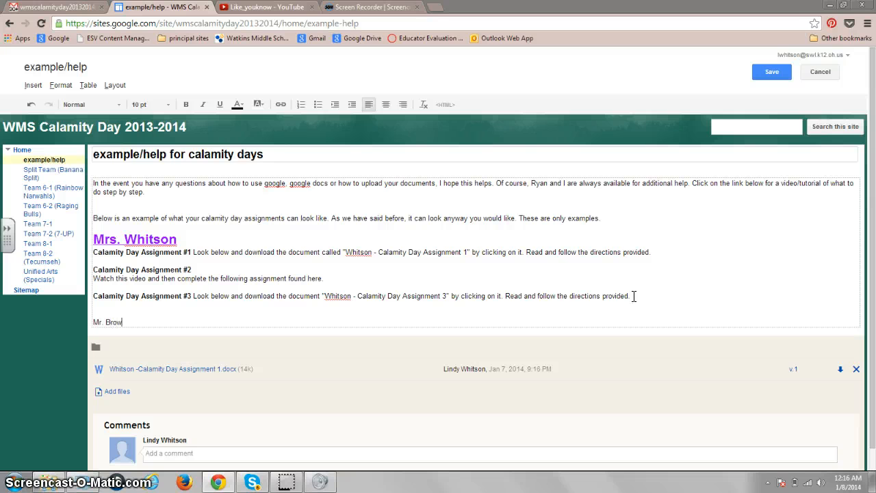
type("Mr. Brown")
key("Return")
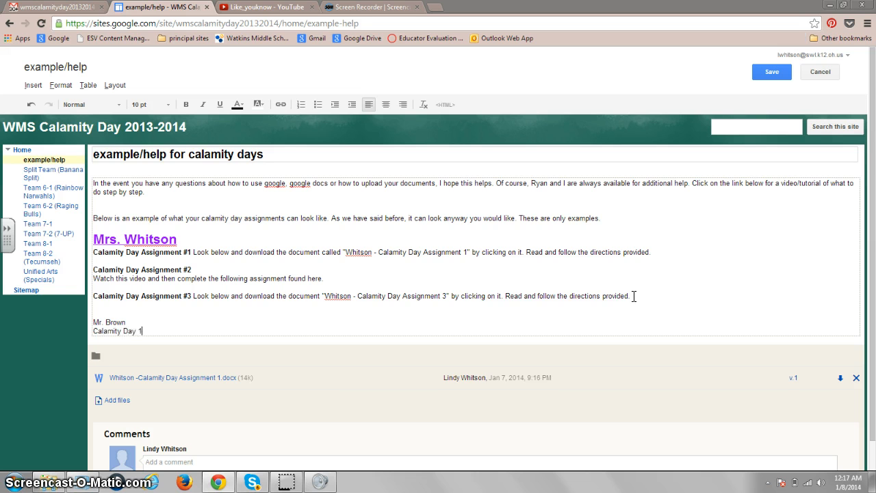
key("Return")
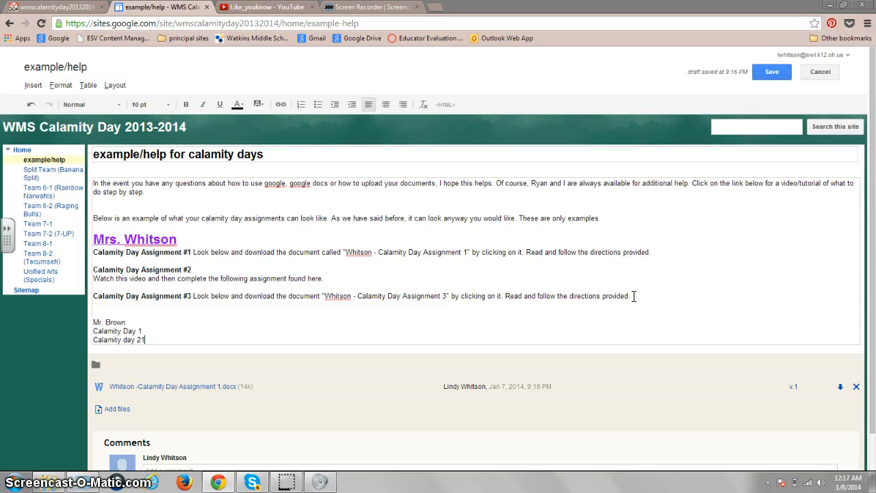
type("Calamity day 2")
key("Return")
type("C")
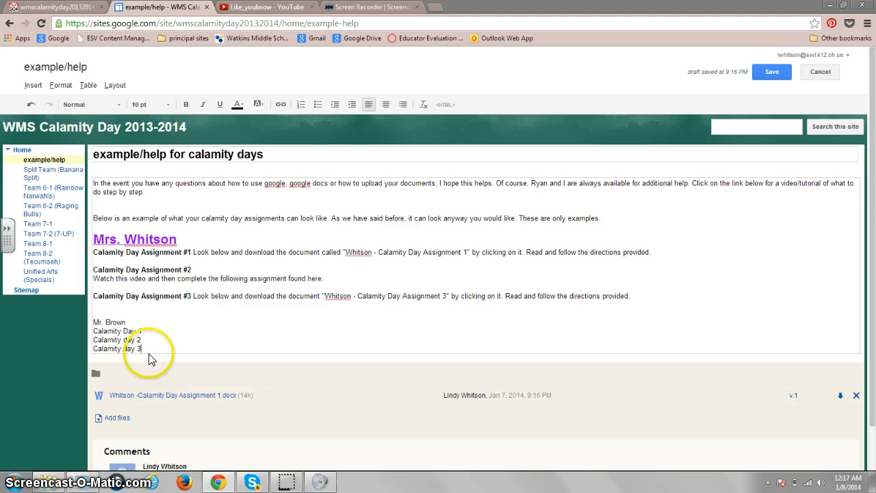
Format the newly added teacher's name as bold 18 pt text with a blue highlight
left_click(127, 322)
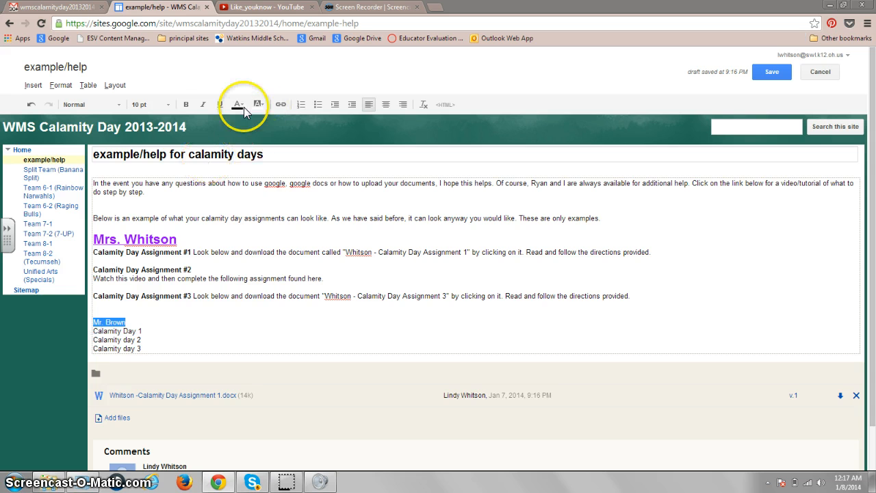
left_click(189, 107)
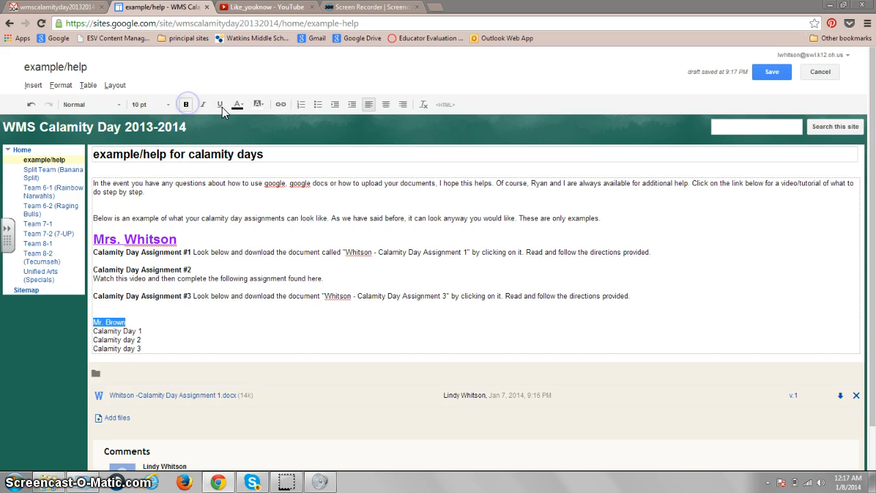
left_click(260, 105)
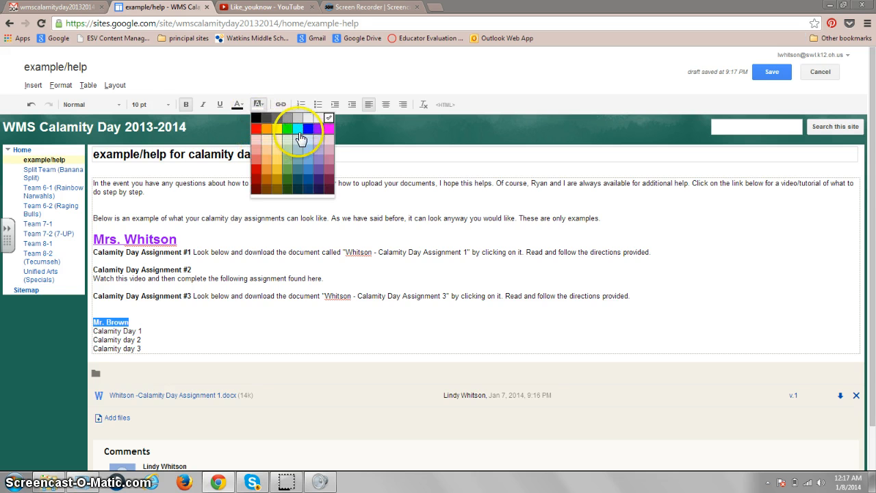
left_click(310, 131)
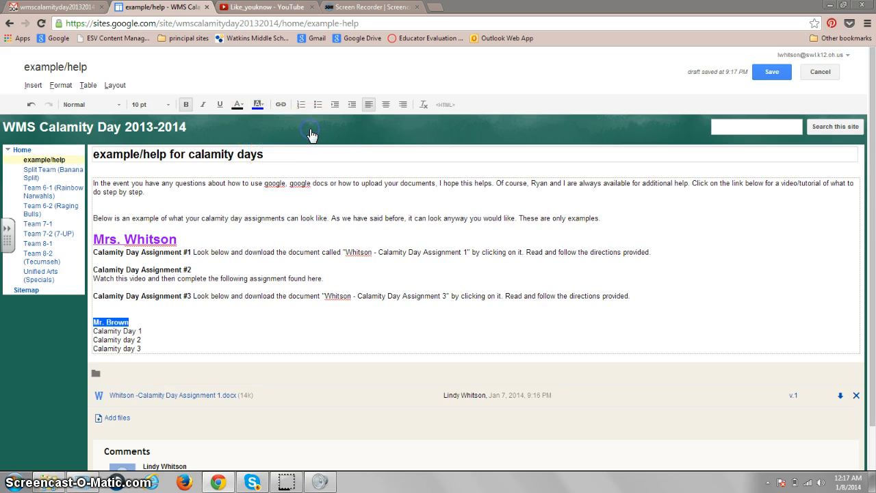
left_click(151, 106)
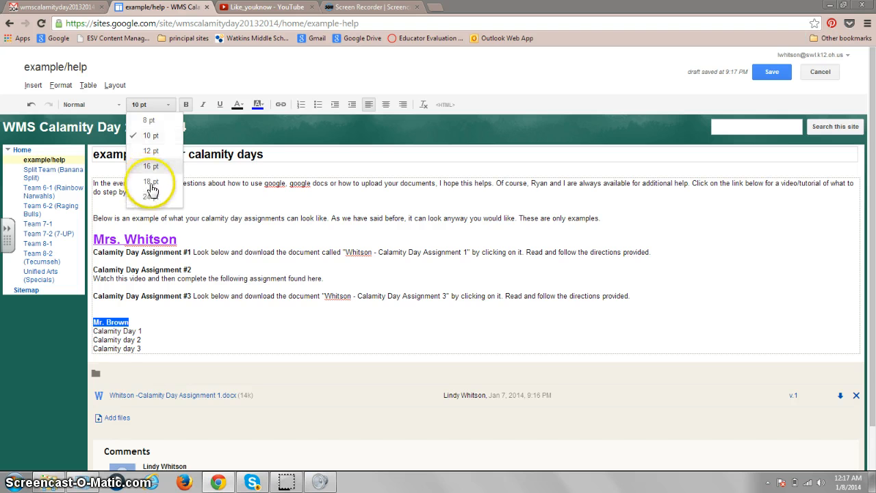
left_click(150, 182)
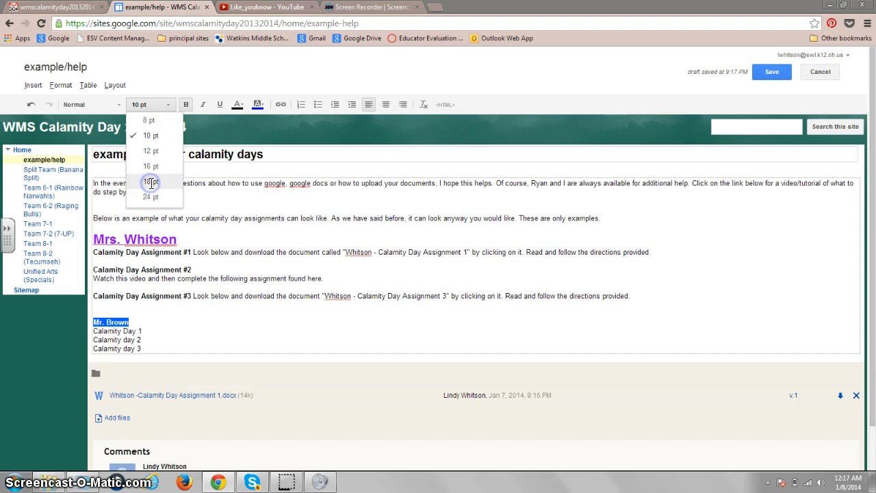
left_click(174, 349)
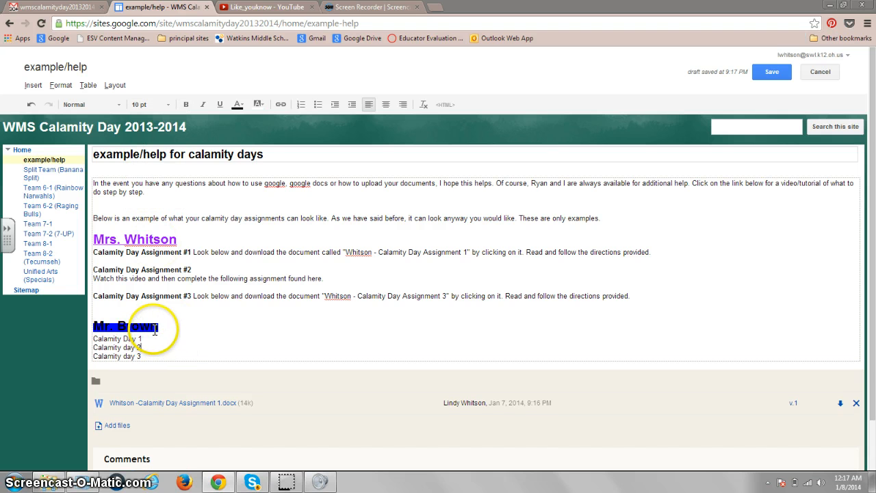
Set the added teacher's name to blue text and replace its highlight with white
left_click_drag(106, 327, 99, 326)
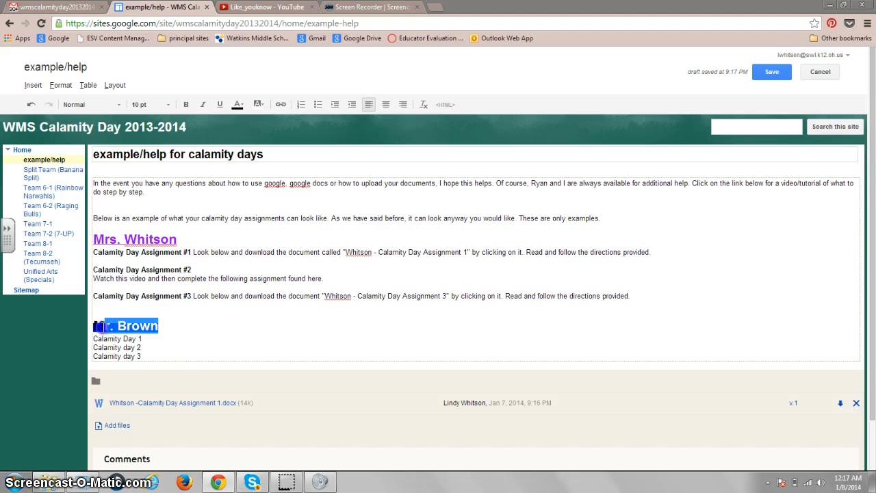
left_click(257, 104)
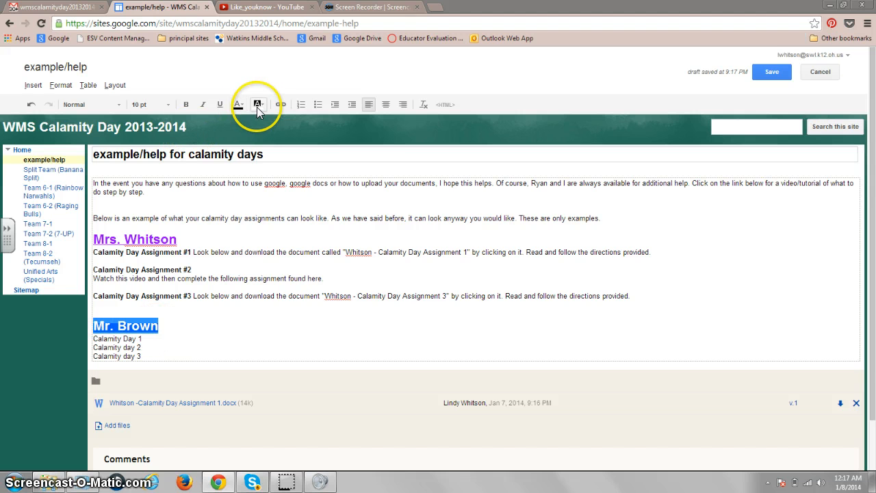
left_click(237, 108)
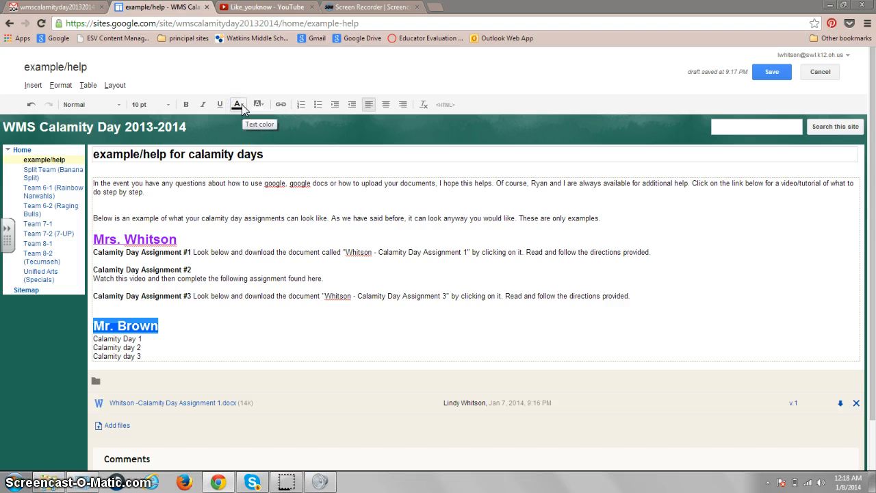
left_click(237, 104)
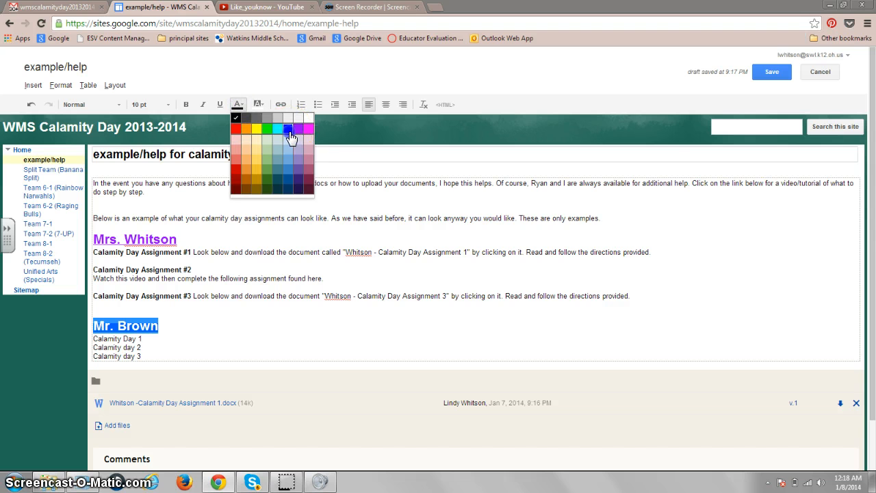
left_click(258, 104)
left_click(258, 106)
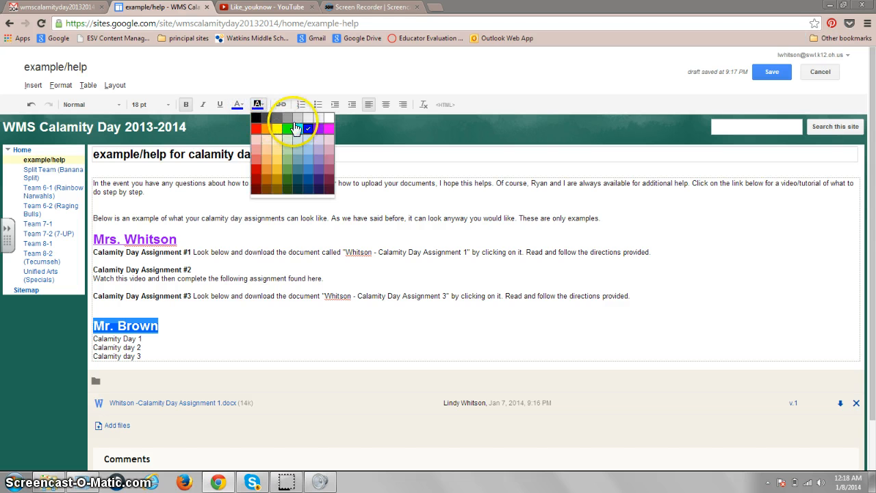
left_click(330, 124)
left_click(202, 316)
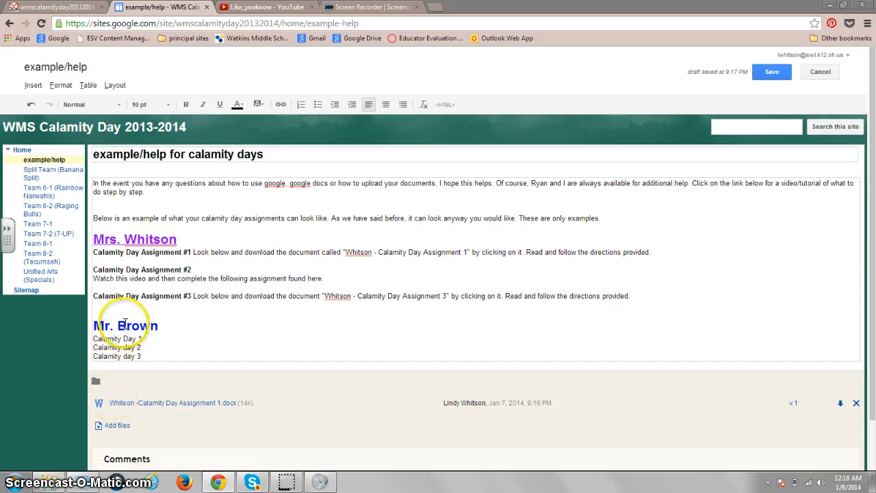
Start a web address link on the words "Watch this video" under Calamity Day Assignment #2
left_click(95, 277)
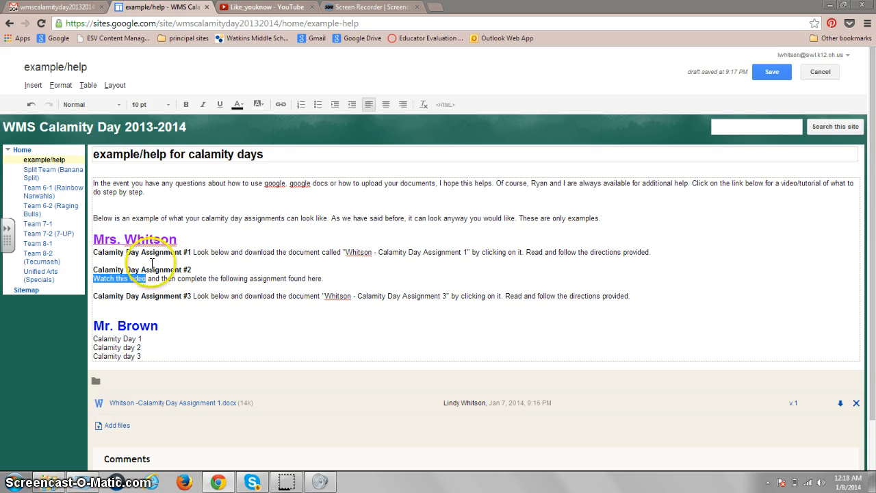
left_click(281, 104)
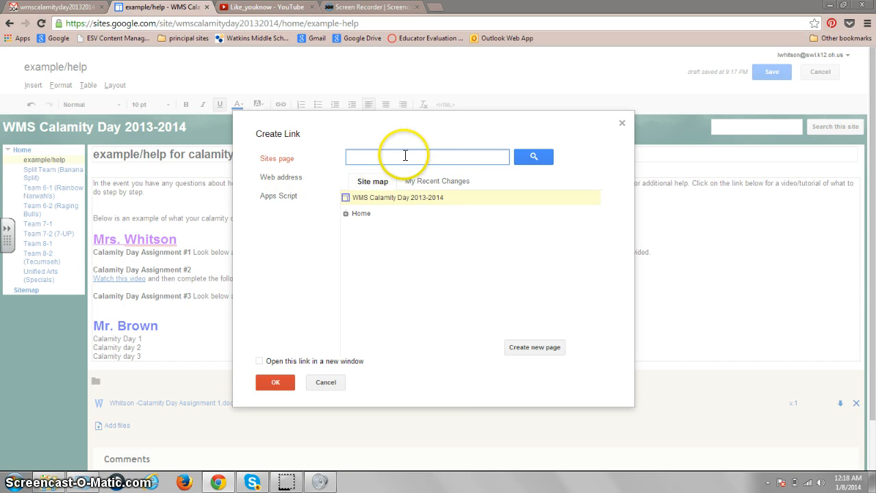
left_click(293, 178)
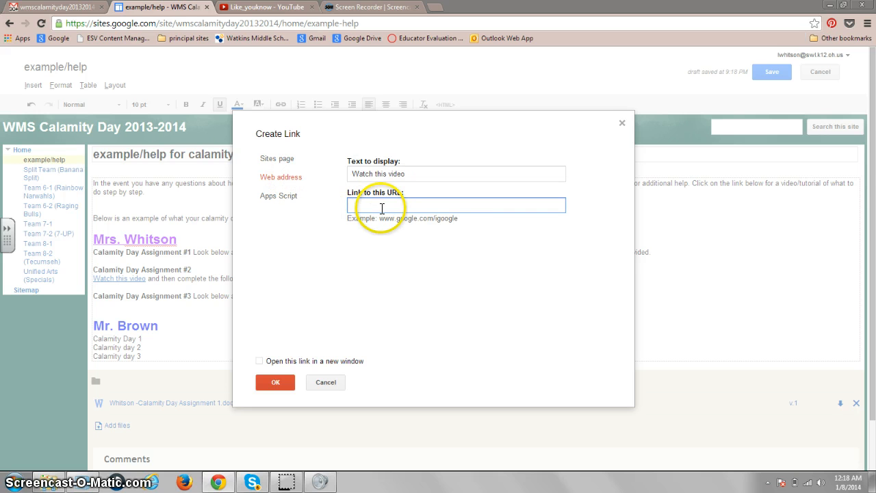
left_click(382, 208)
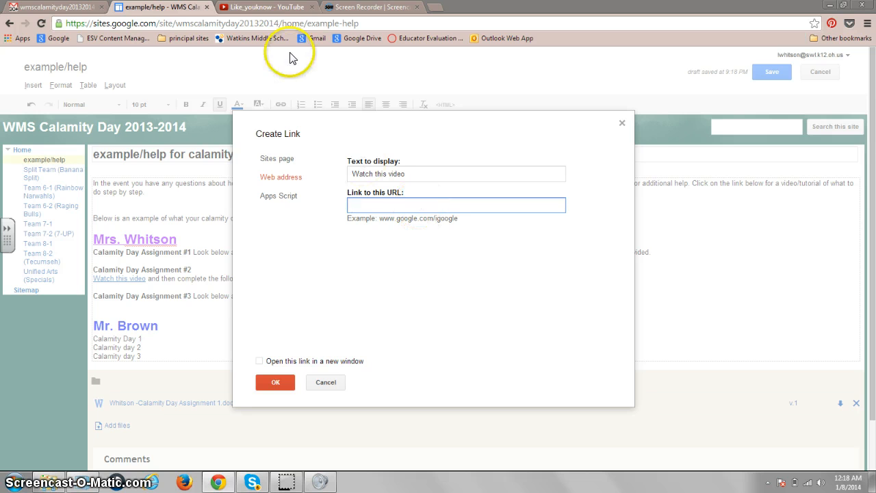
Copy the web address of the Like_youknow video on YouTube
left_click(264, 7)
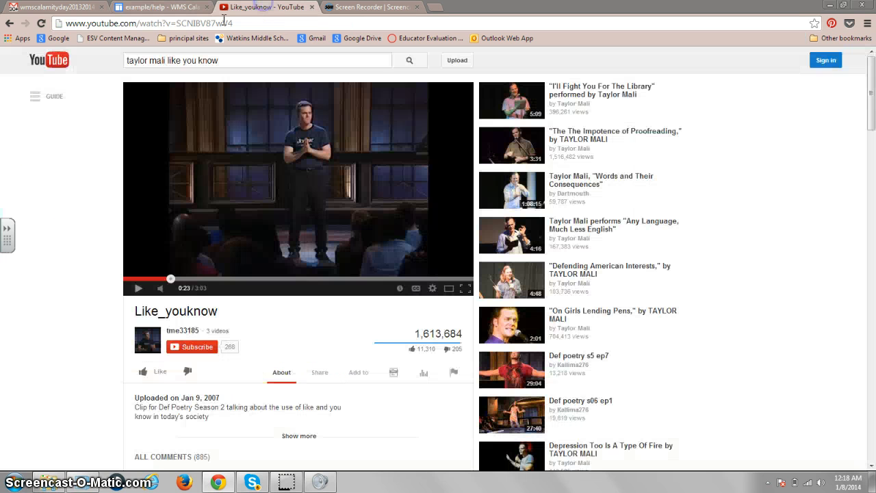
left_click(194, 23)
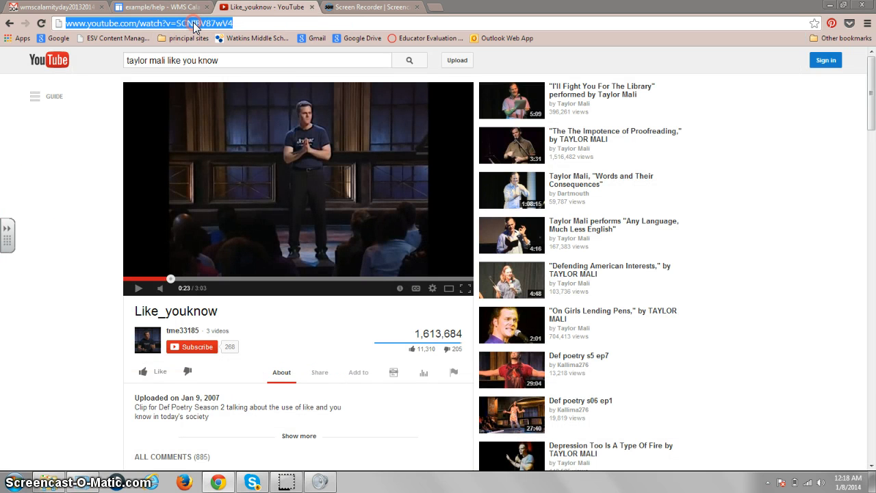
right_click(193, 23)
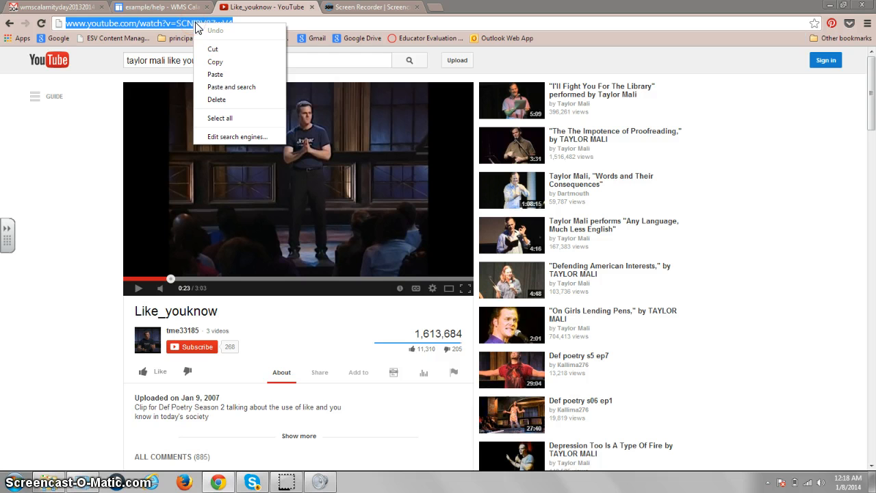
left_click(216, 61)
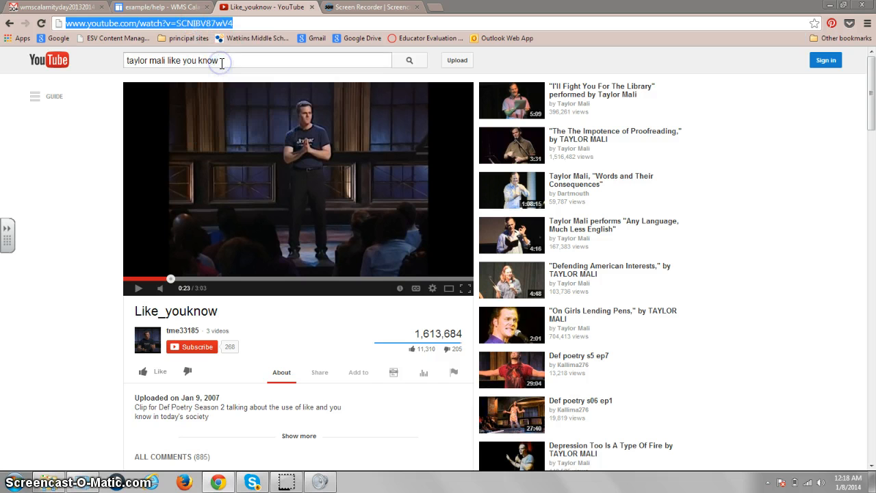
Return to the example/help page and link "Watch this video" to the copied YouTube address, leaving the cursor at the end of that line
left_click(139, 10)
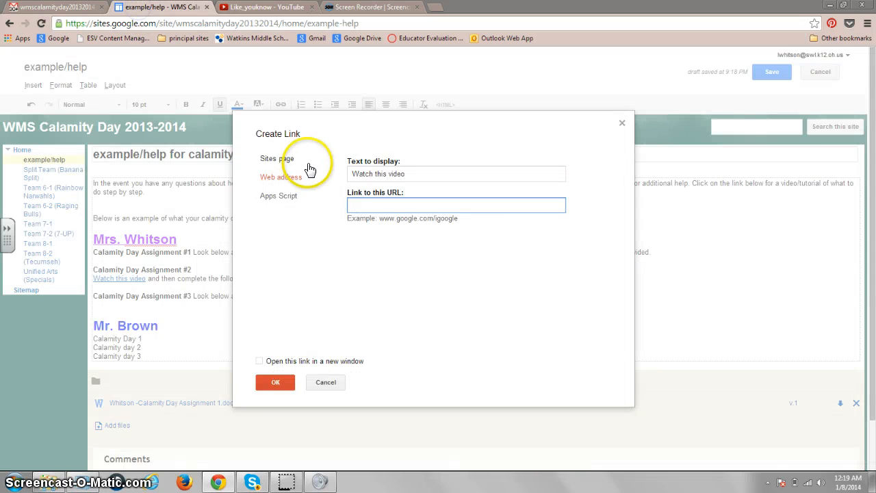
left_click(361, 205)
right_click(361, 205)
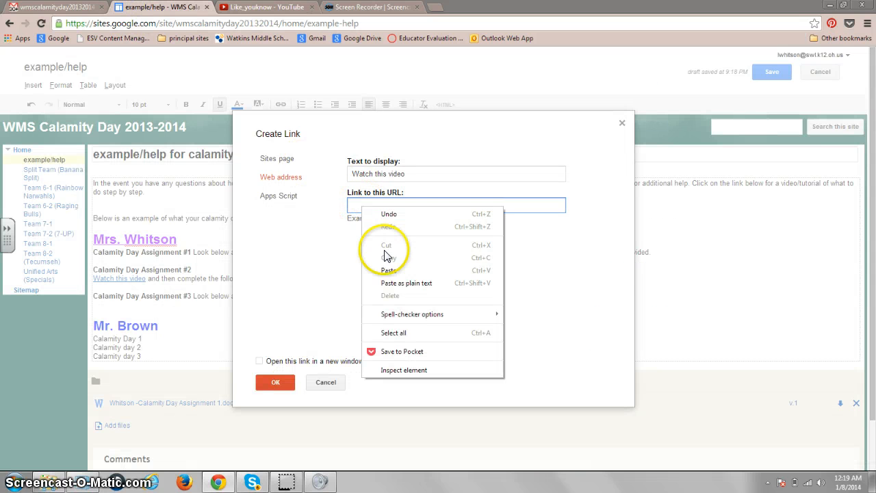
left_click(388, 266)
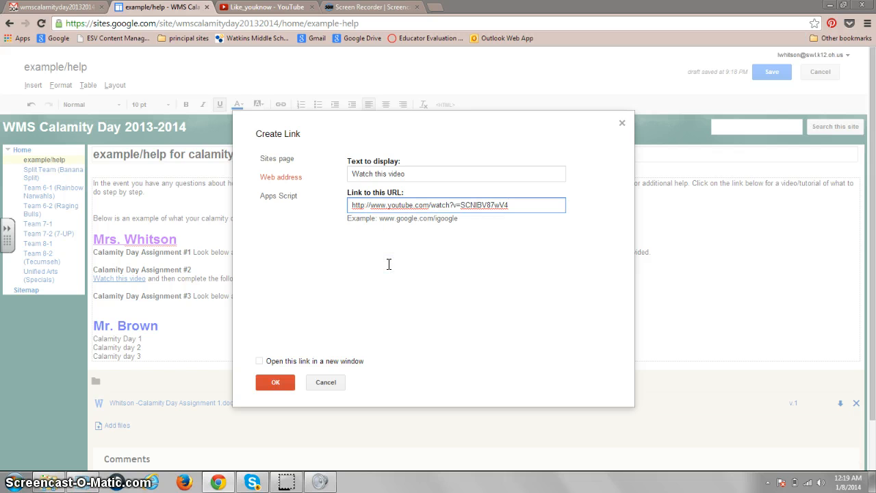
left_click(274, 384)
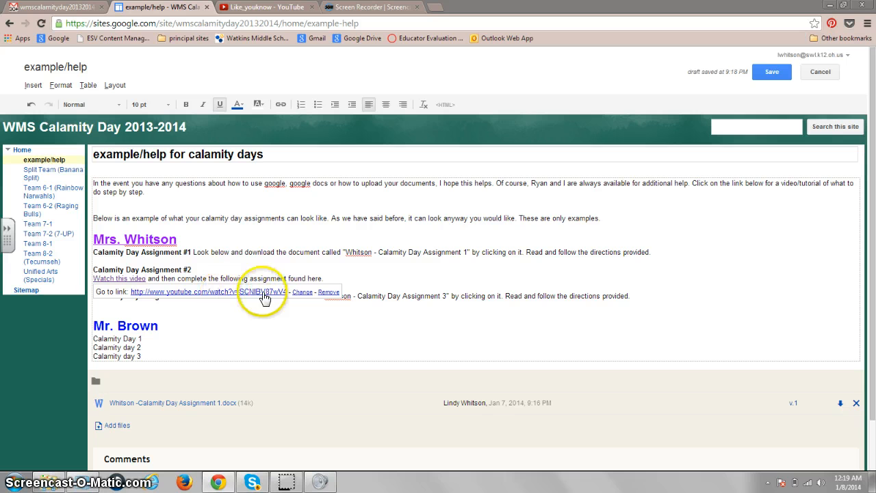
left_click(344, 277)
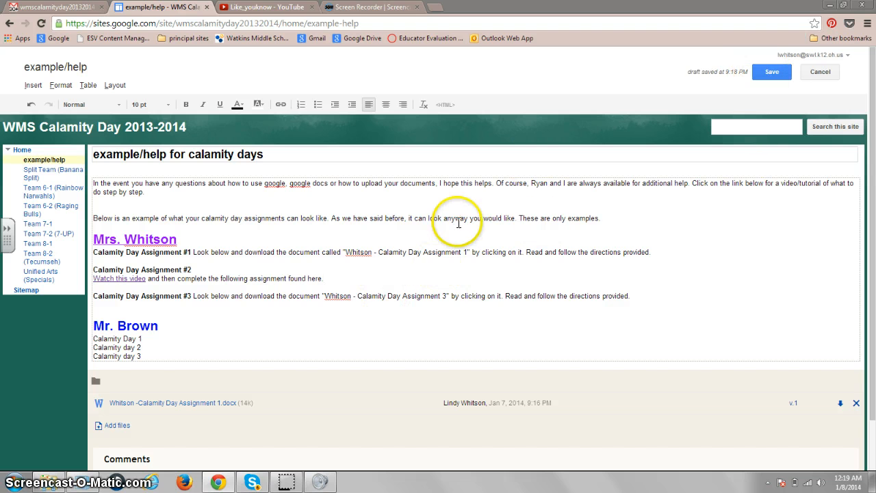
left_click(335, 280)
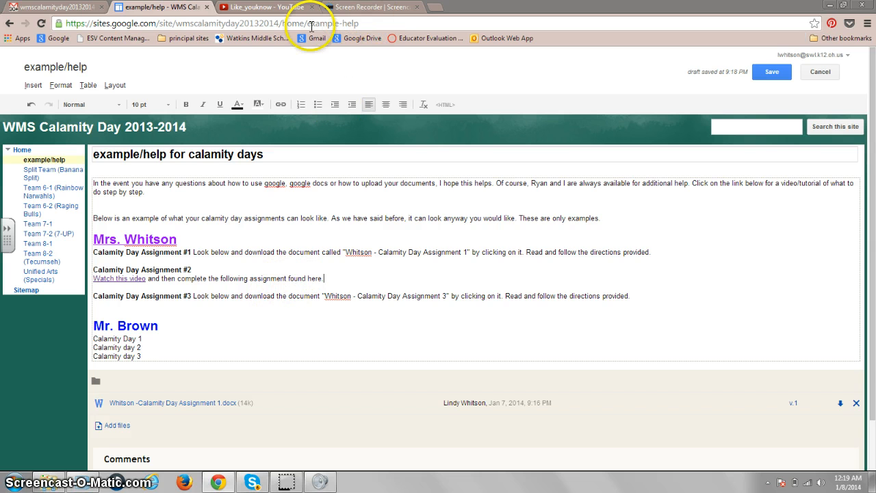
Switch to Gmail, open Google Drive from there and create a new form
left_click(69, 7)
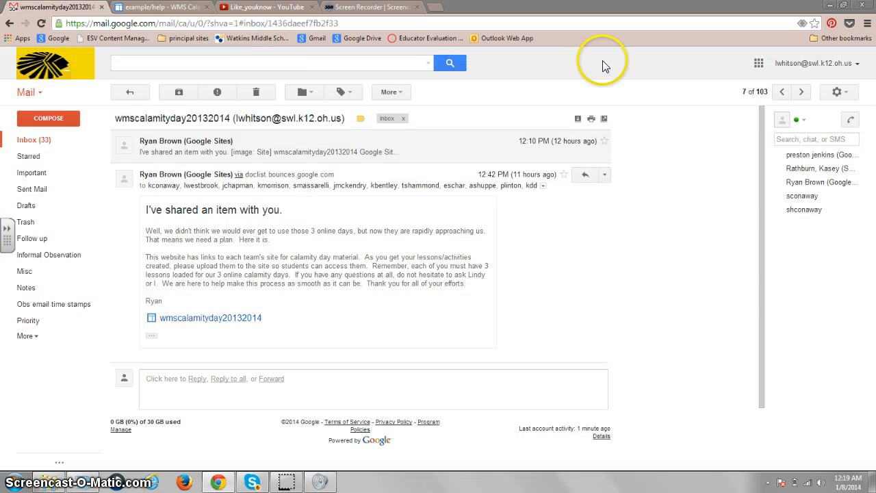
left_click(759, 63)
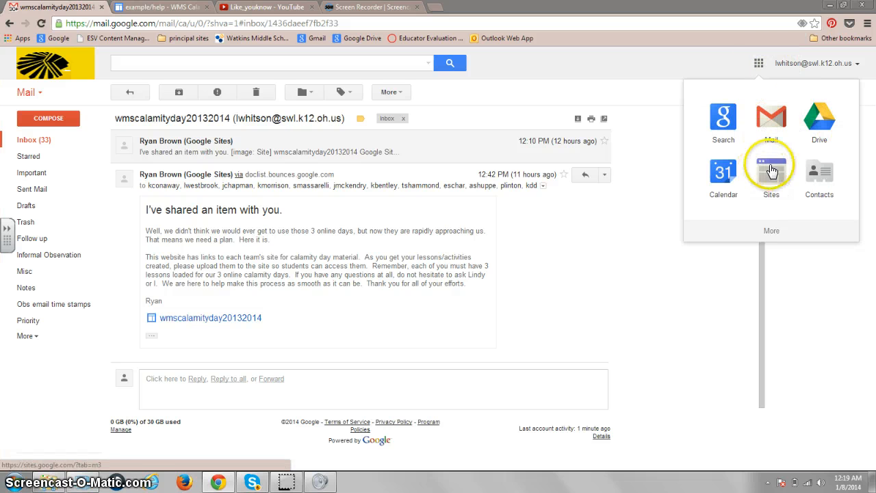
left_click(824, 139)
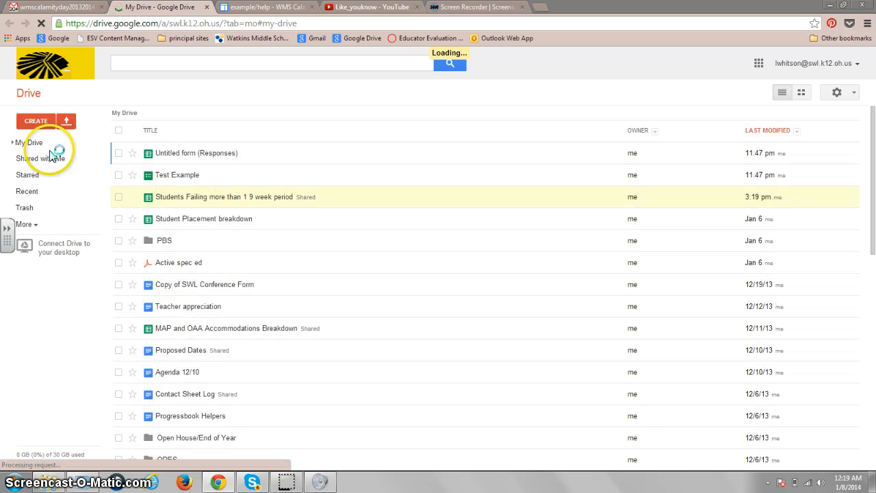
left_click(39, 124)
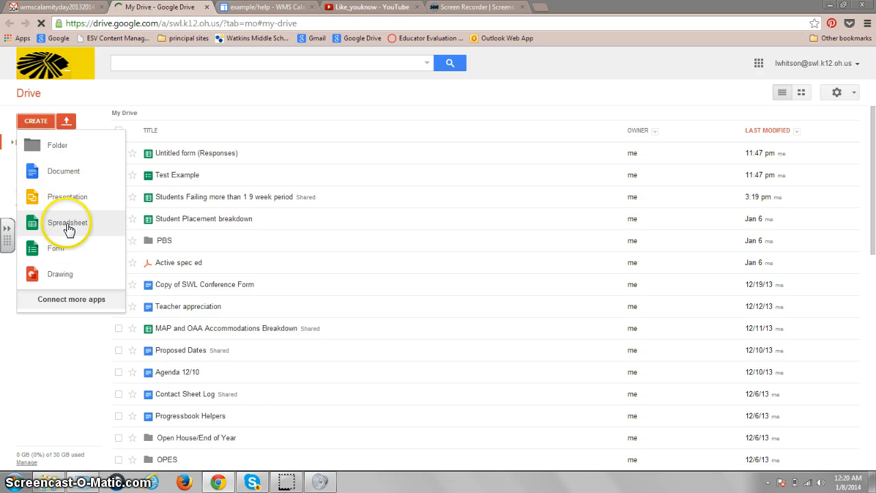
left_click(61, 250)
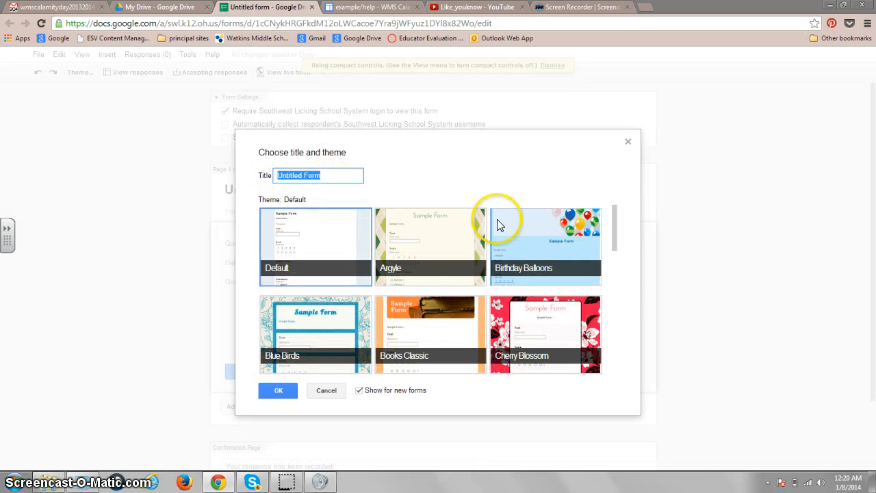
Title the form "Calamity Day 2" with the Books Classic theme and enable automatic collection of the respondent's school username
left_click(408, 329)
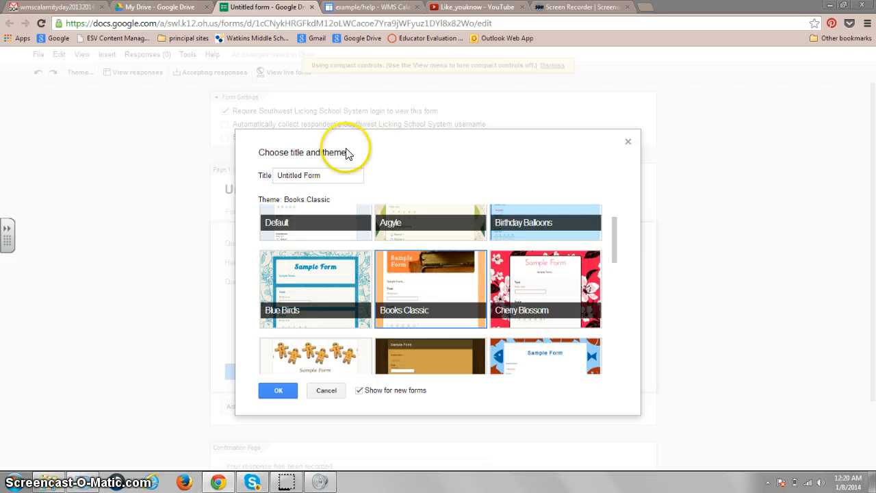
left_click_drag(346, 176, 218, 172)
type("Calamity Day 2")
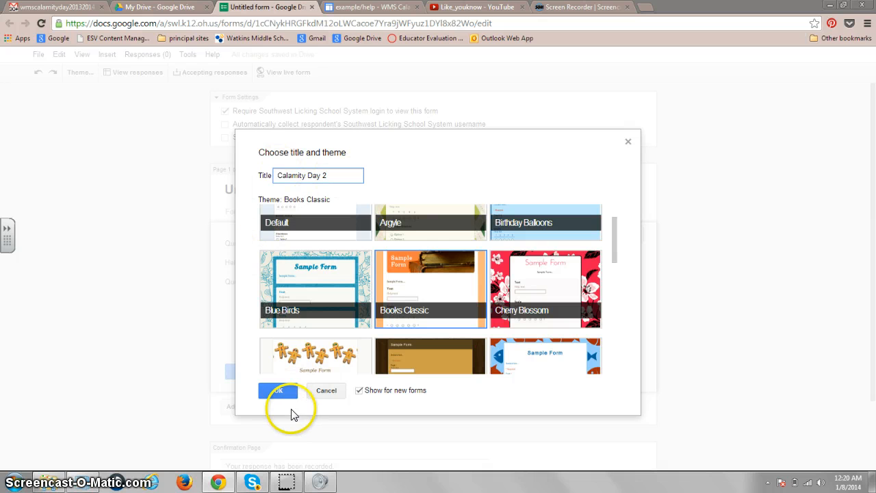
left_click(279, 393)
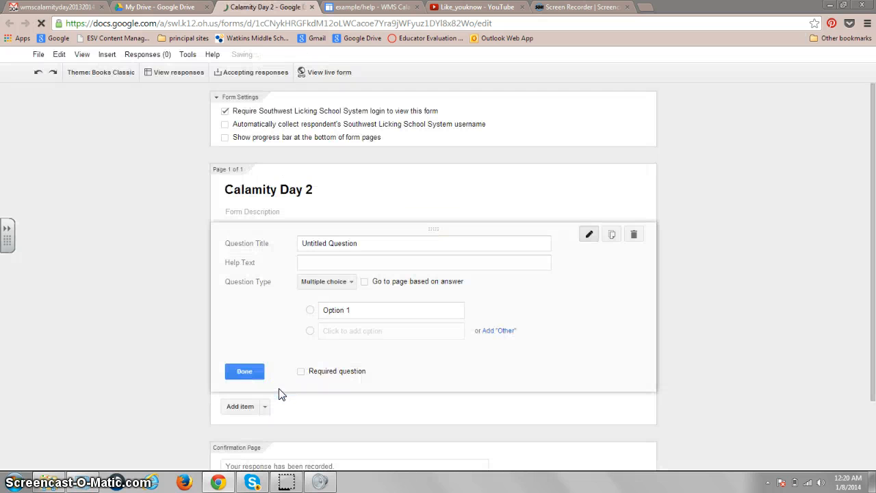
left_click(226, 124)
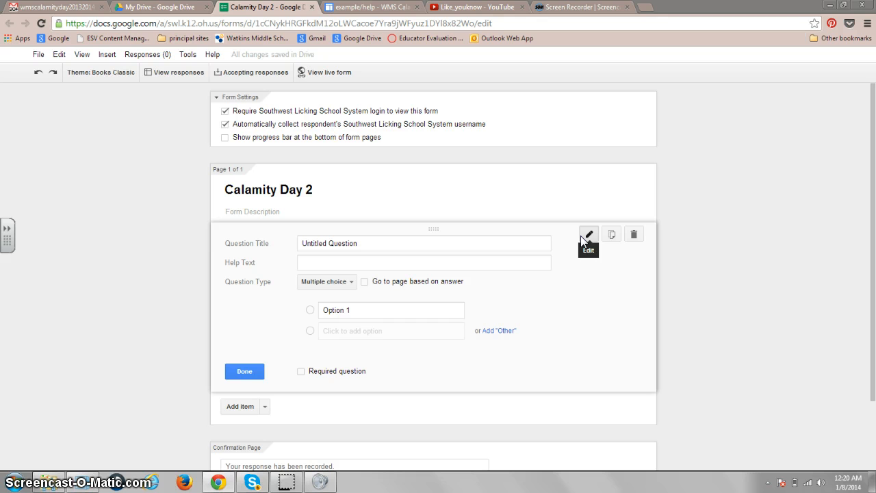
Set up the first question as a required Text question titled "Last Name"
left_click(587, 233)
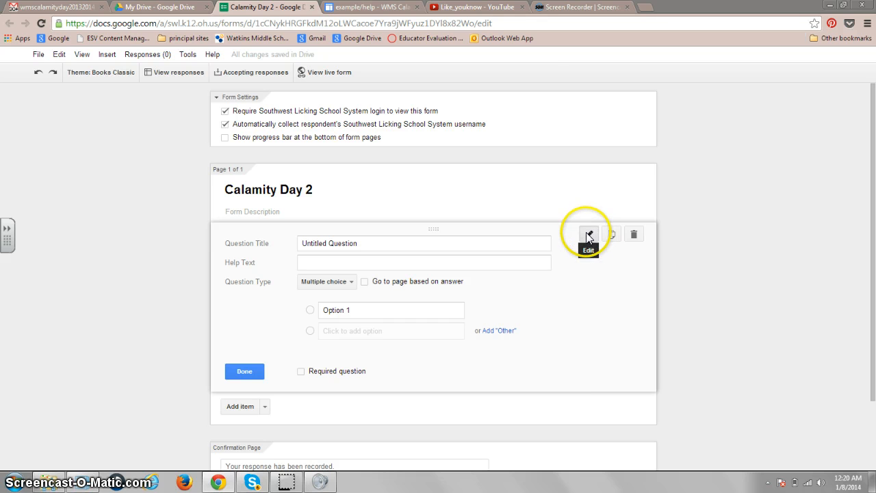
left_click(363, 245)
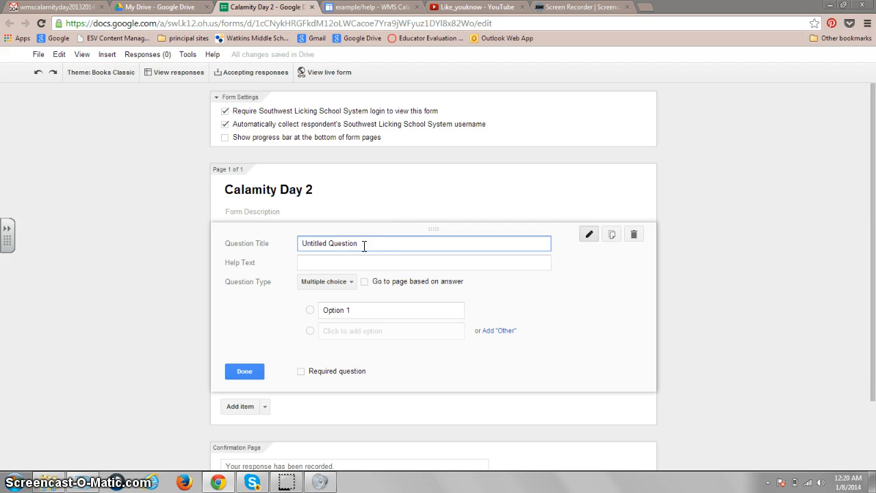
left_click_drag(364, 245, 255, 246)
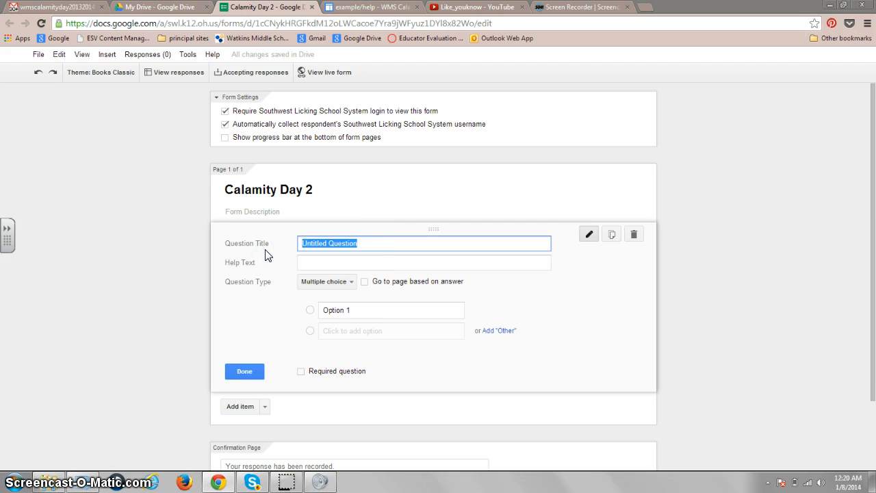
type("Last Name")
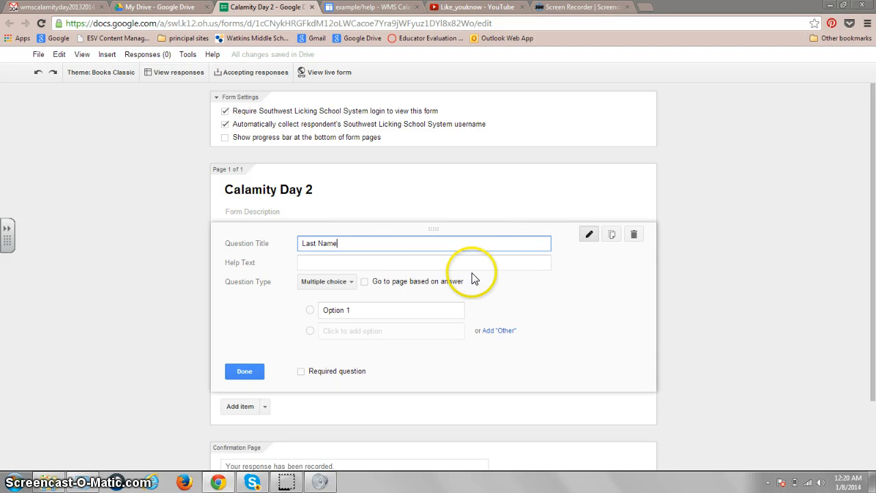
left_click(351, 286)
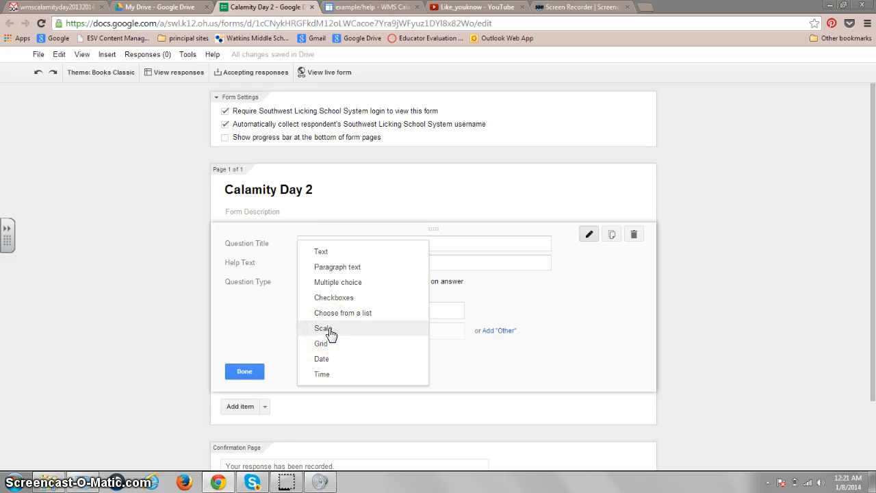
left_click(339, 282)
left_click(338, 266)
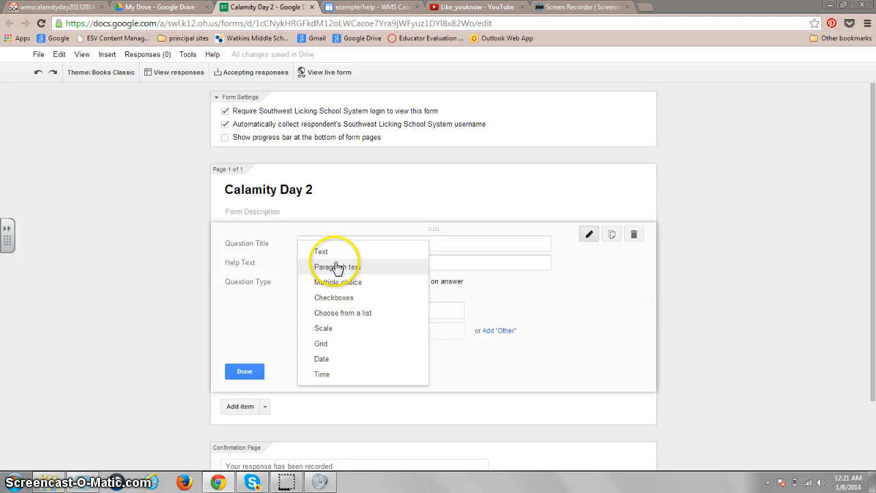
left_click(323, 252)
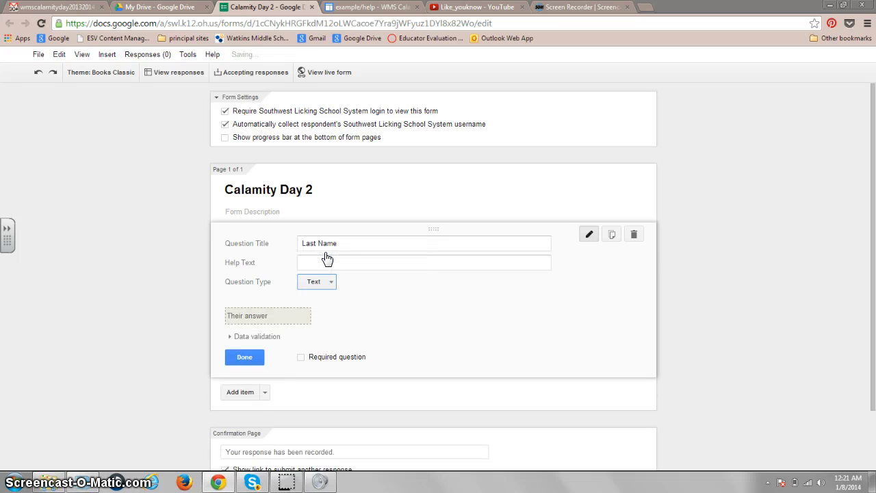
left_click(300, 358)
Add a second required Text question titled "First Name"
left_click(240, 391)
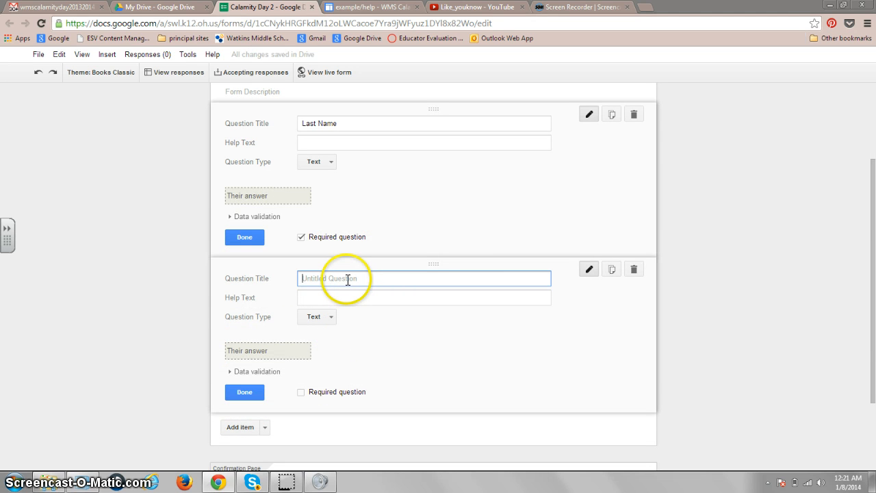
type("First ")
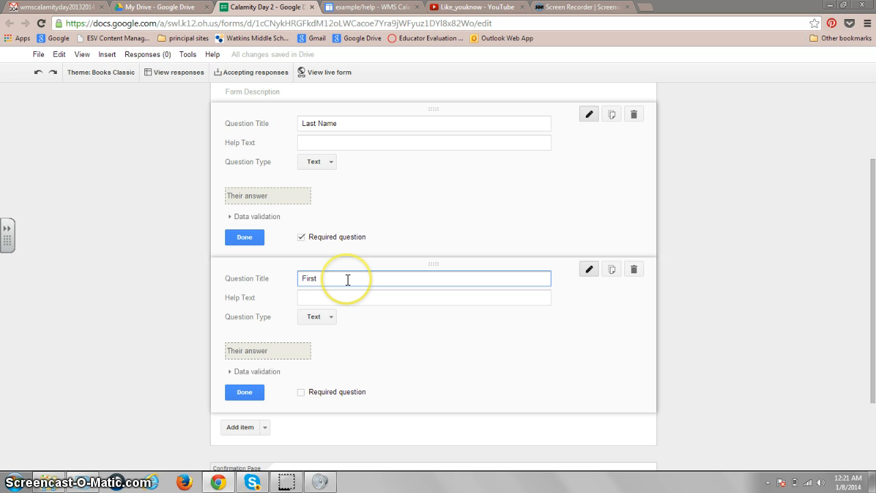
type("Name")
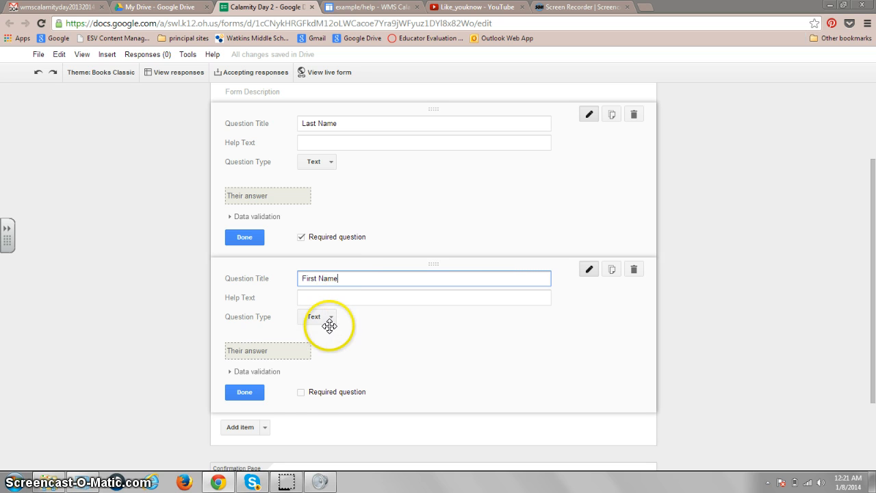
left_click(301, 394)
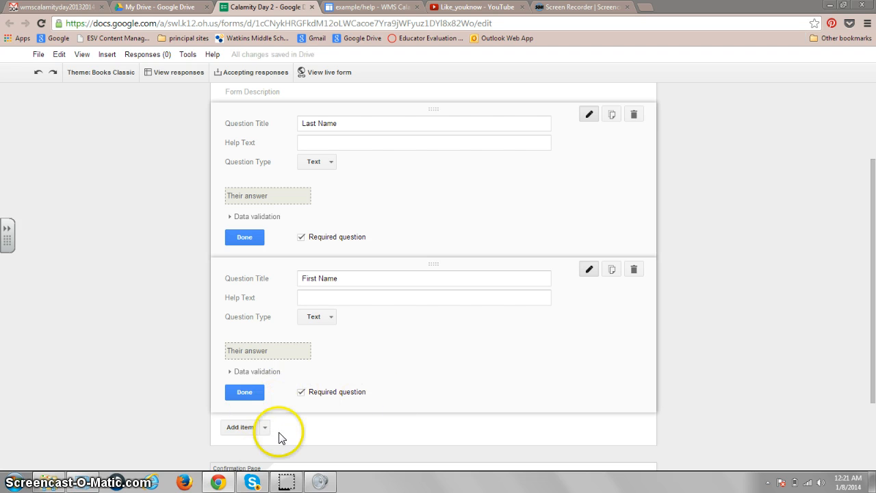
Add a Multiple choice question titled "What color is the sky today?" below the First Name question
left_click(239, 427)
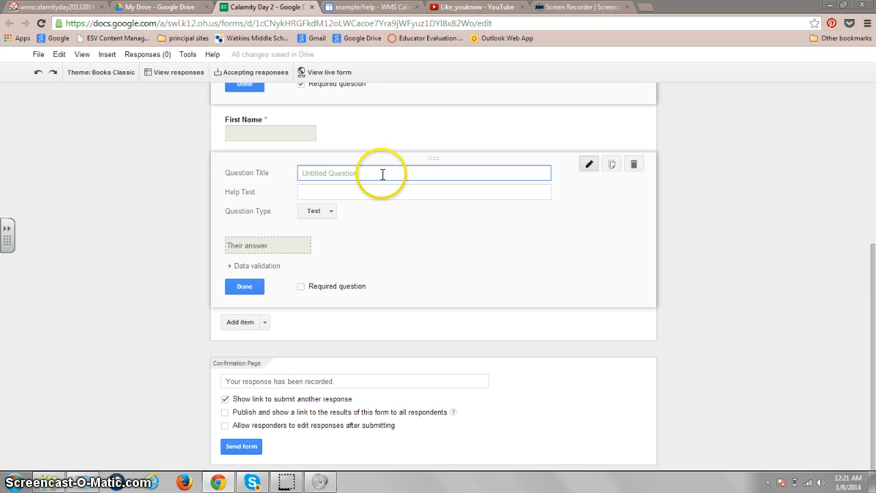
left_click(335, 213)
left_click(330, 242)
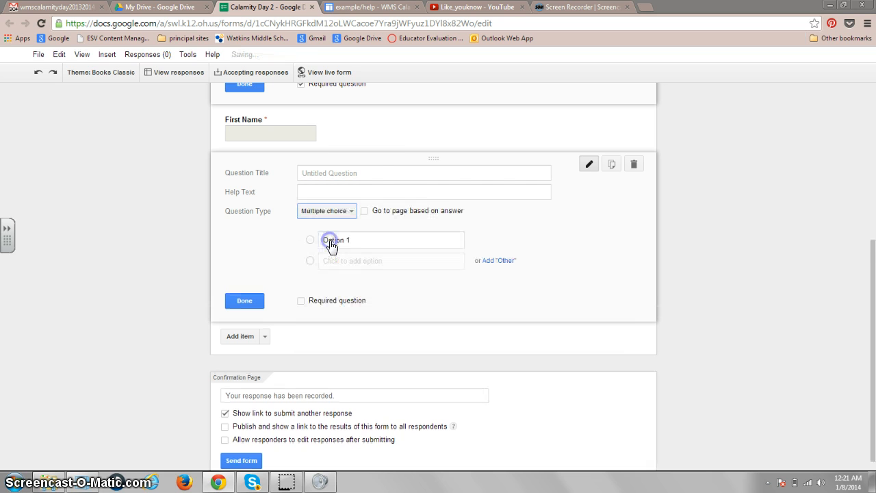
left_click(347, 174)
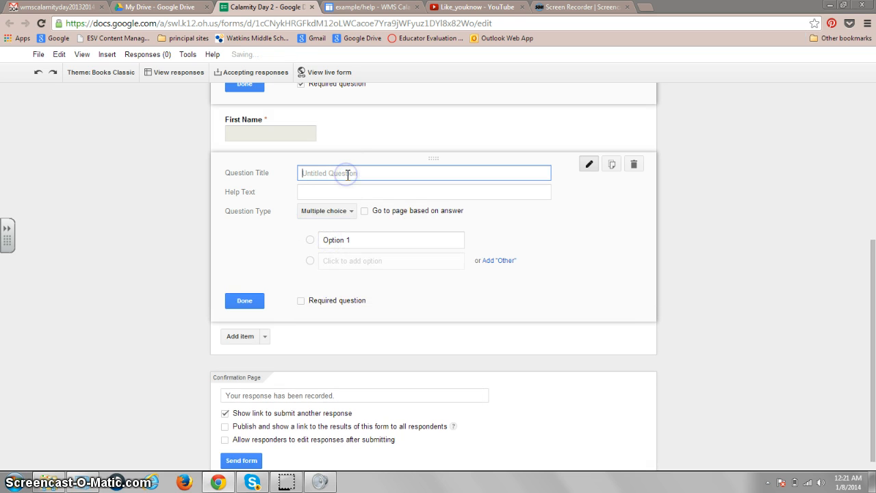
type("What color is the sky today?")
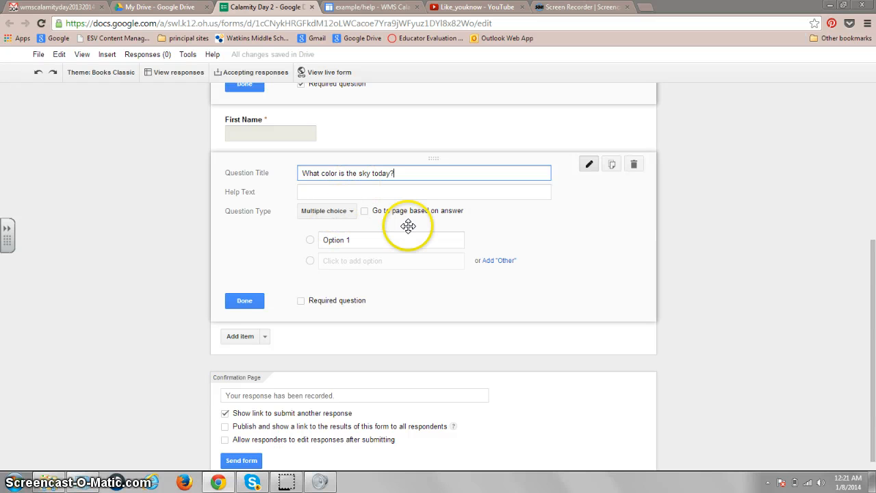
Enter "Blue", "Polka Dot" and "Striped" as the answer options of the sky color question
double_click(349, 240)
left_click(352, 240)
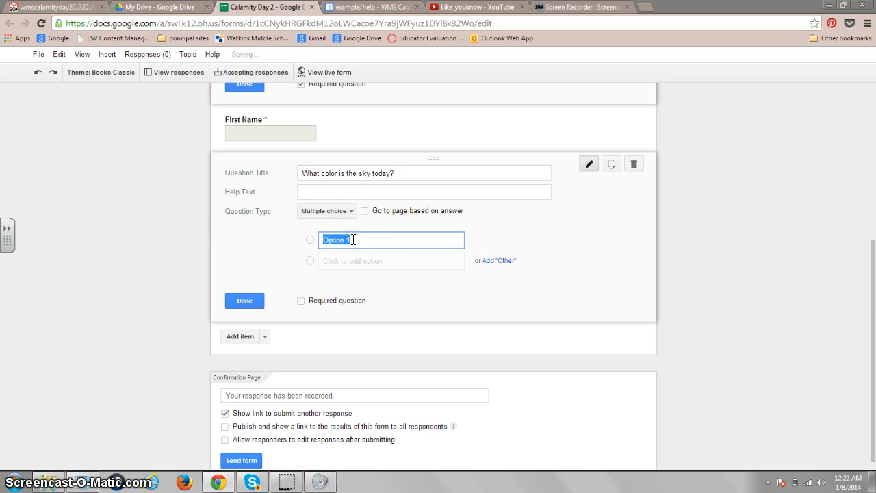
type("Blue")
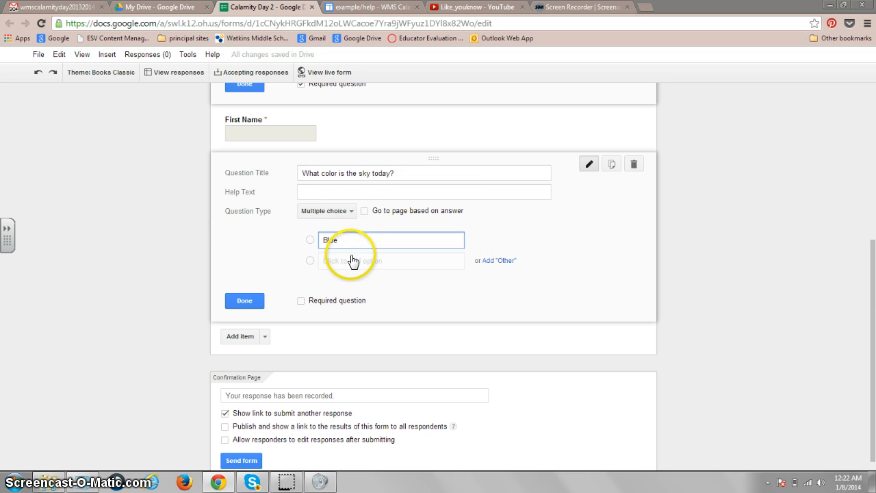
left_click(352, 261)
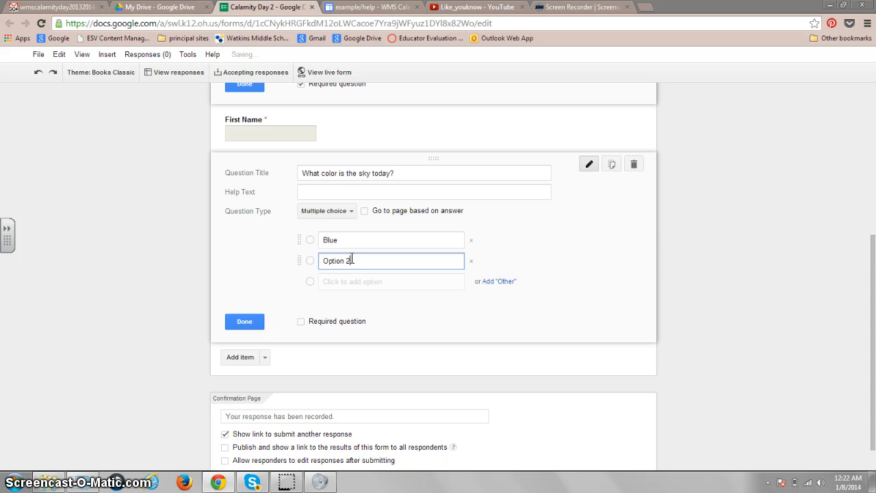
left_click_drag(350, 260, 321, 261)
type("Polka Dot")
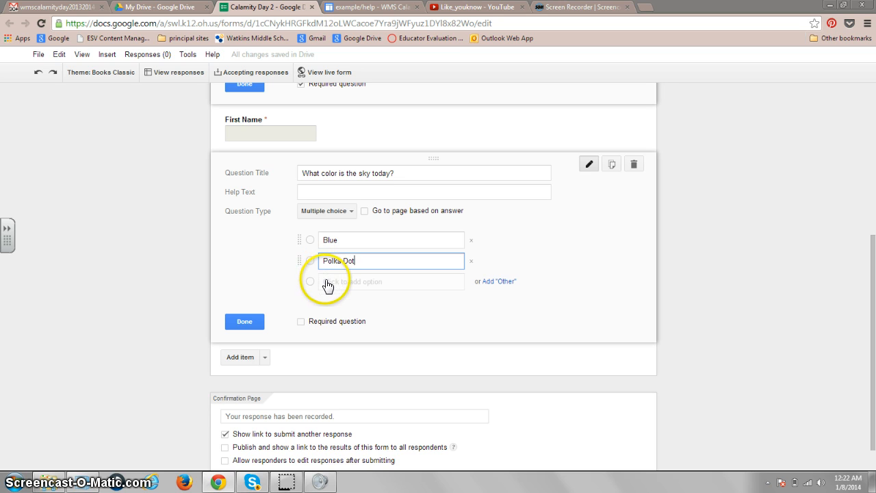
left_click(327, 281)
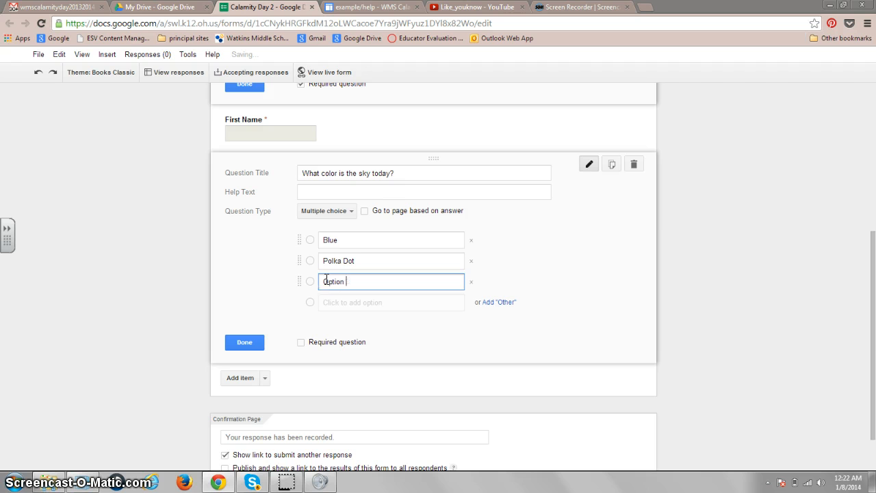
type("G")
key("BackSpace")
type("Stri")
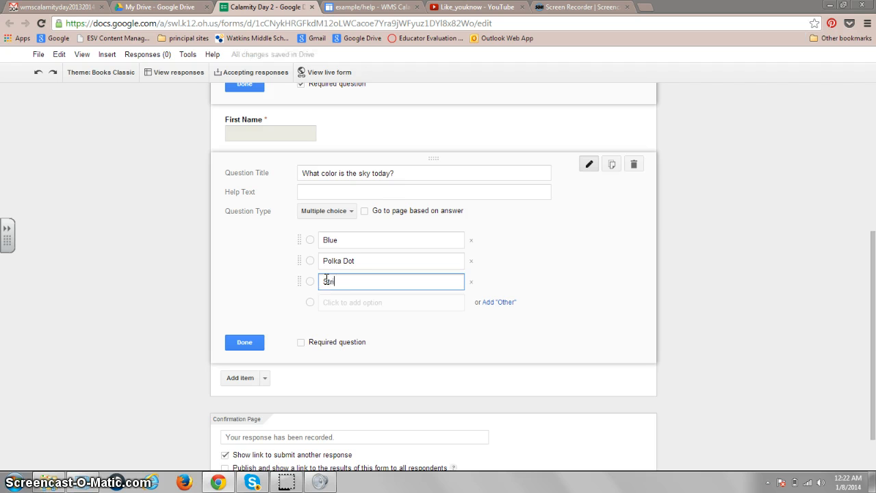
type("ped")
Discard the extra fourth answer option and mark the sky color question as required
left_click(360, 303)
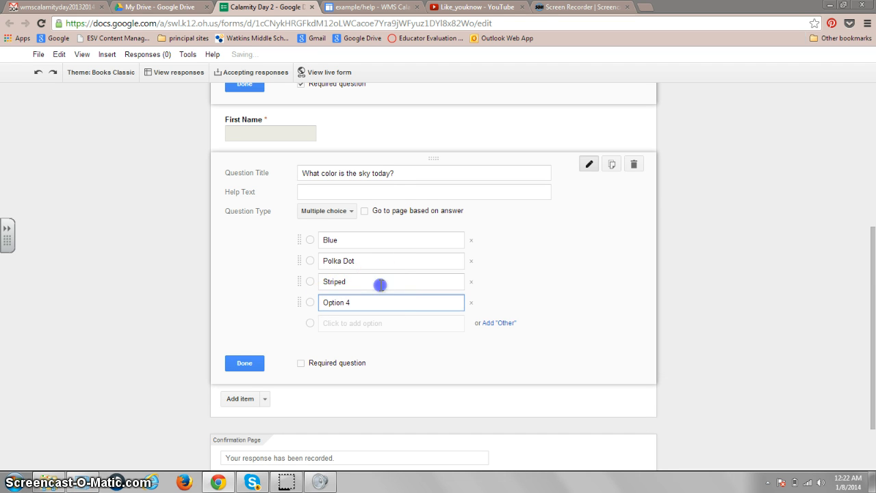
double_click(382, 284)
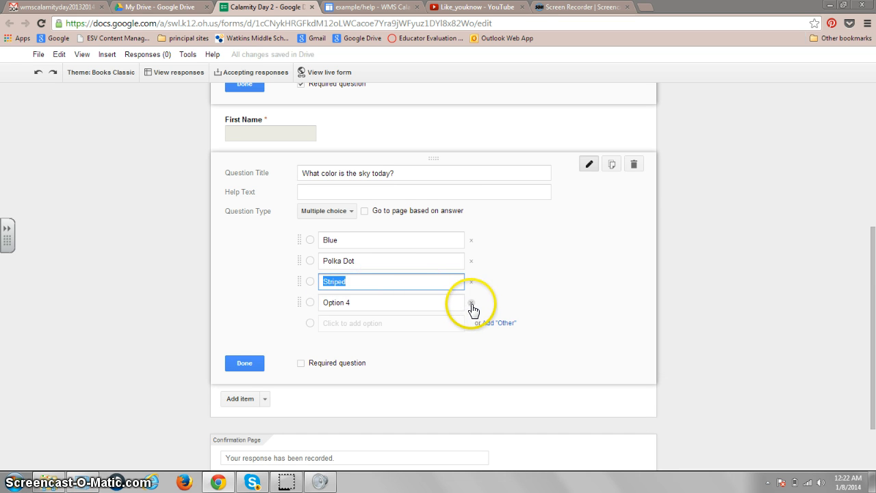
left_click(429, 302)
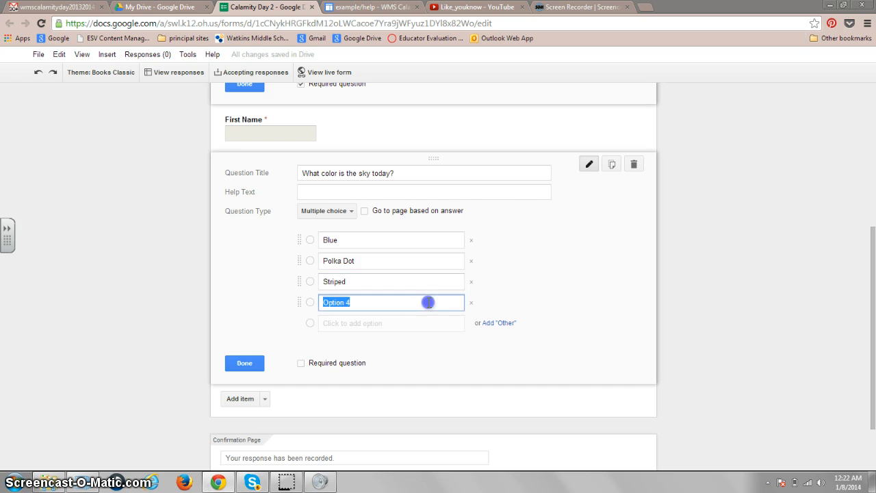
left_click(471, 302)
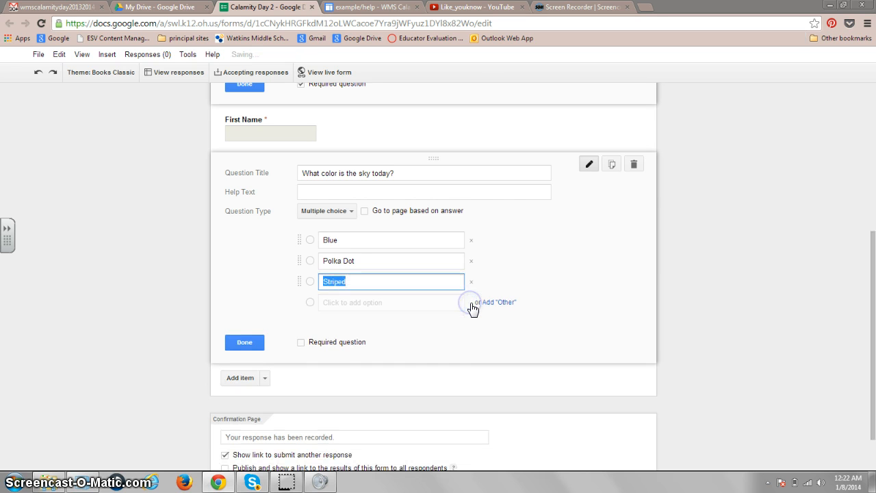
left_click(301, 343)
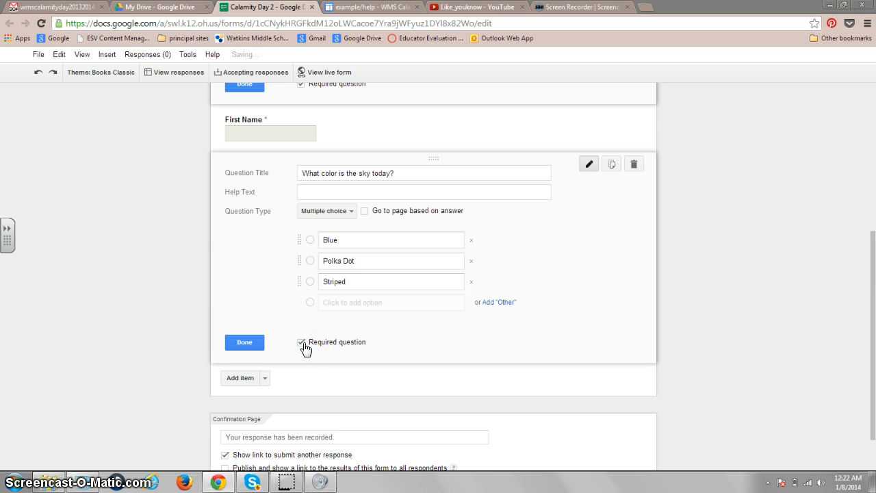
Add a required Text question titled "What is the capital of Columbus?" and finish editing it
left_click(245, 378)
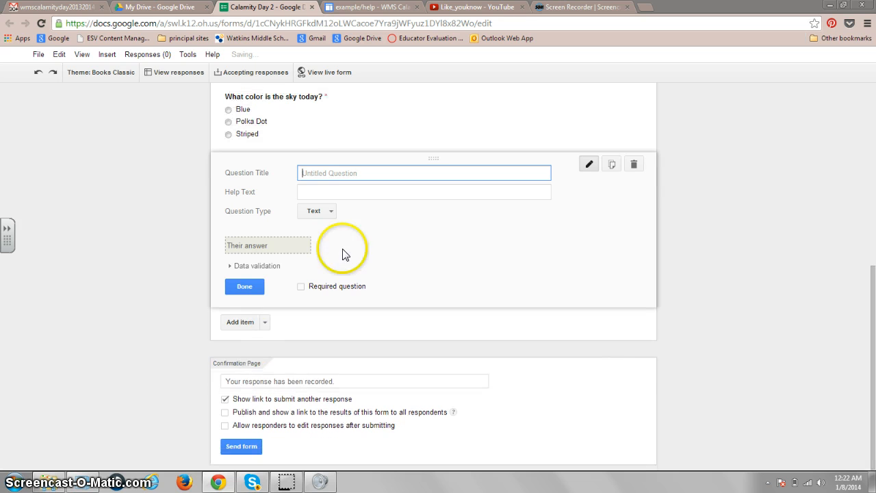
left_click(336, 174)
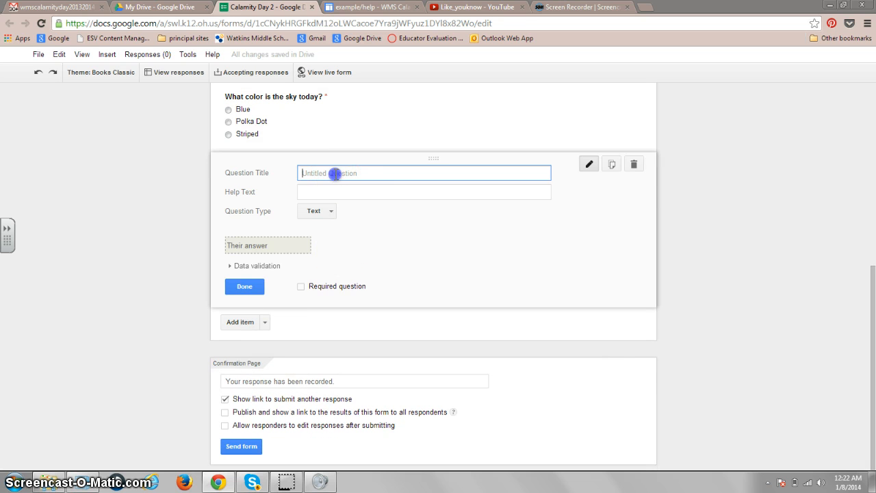
type("Wha")
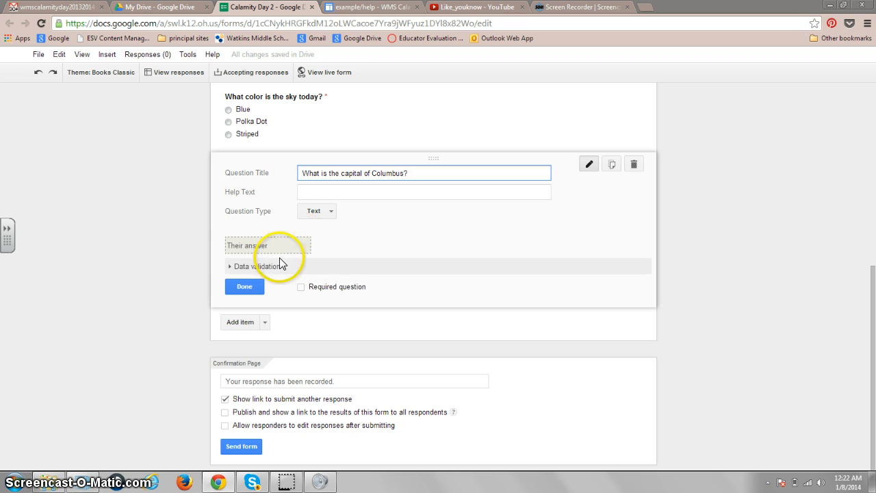
left_click(307, 197)
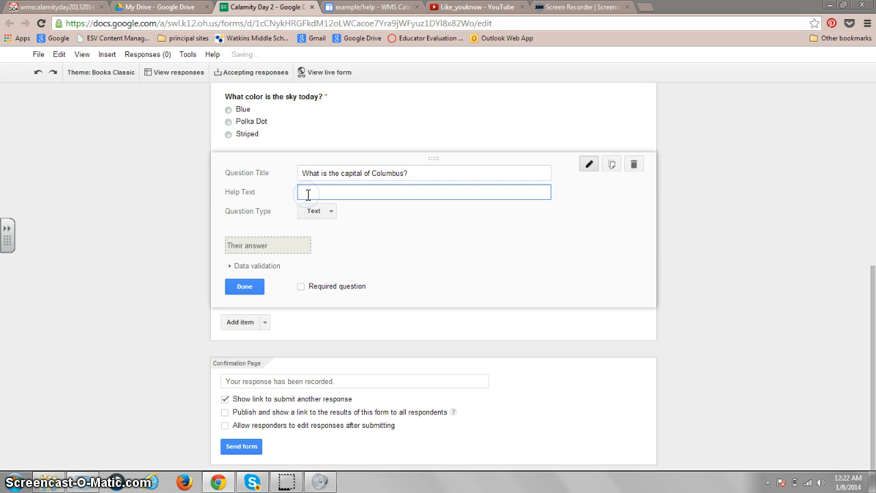
left_click(301, 287)
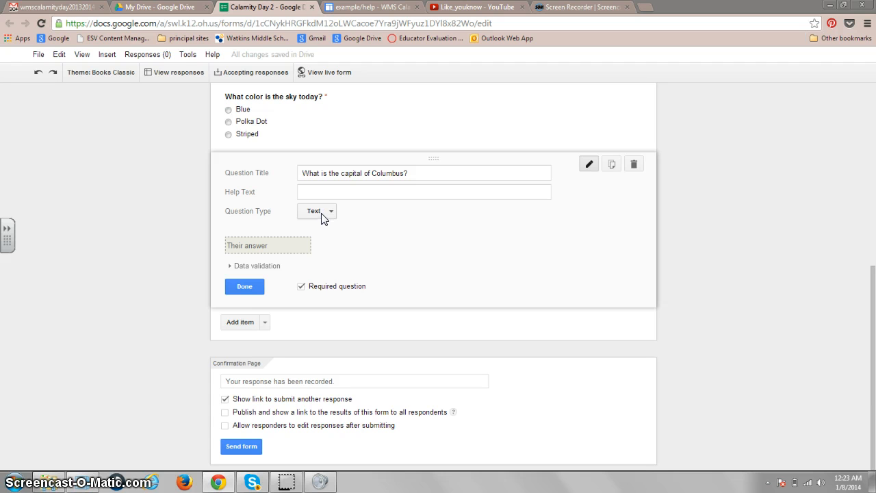
left_click(333, 216)
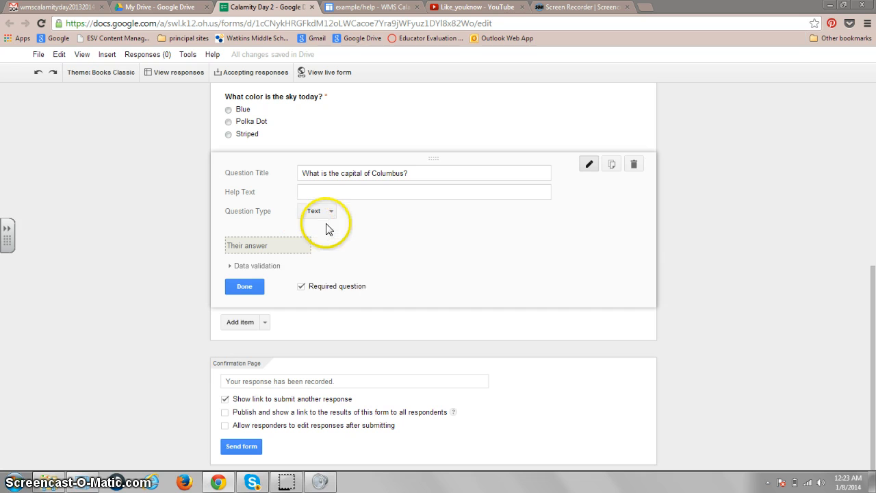
left_click(257, 286)
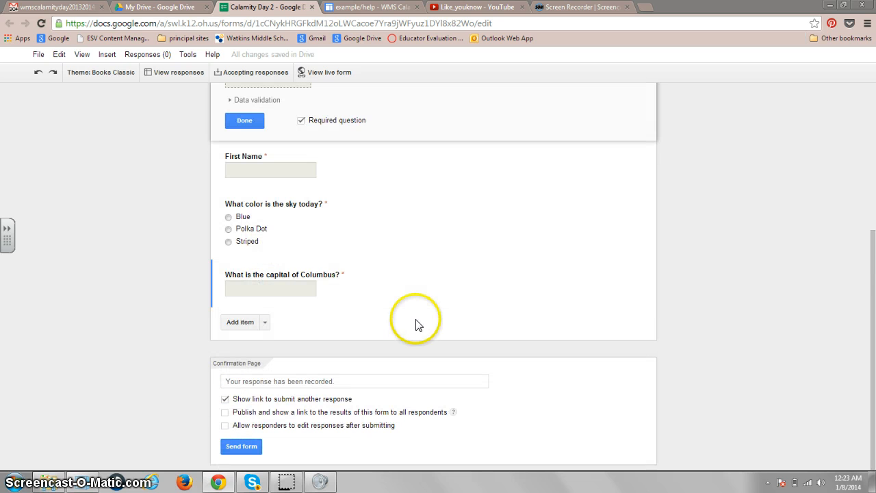
Enable publishing a link to the form's results for all respondents, and copy the form's share link
left_click_drag(871, 301, 872, 302)
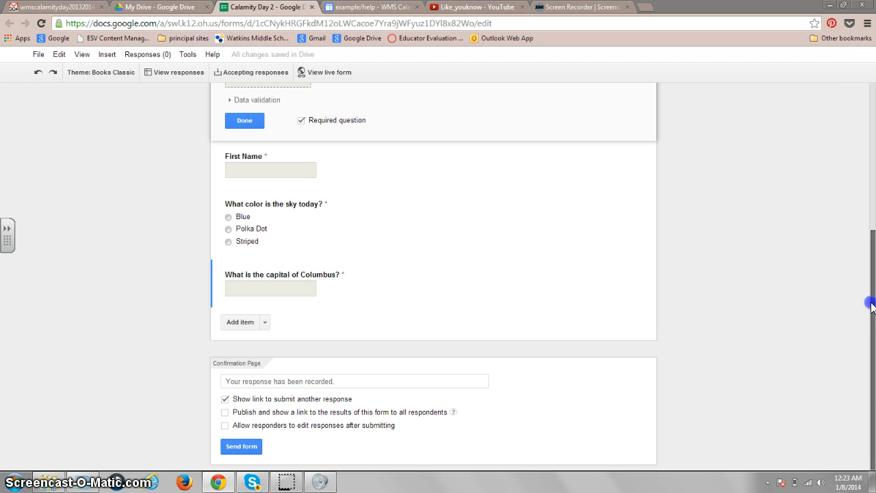
left_click(225, 412)
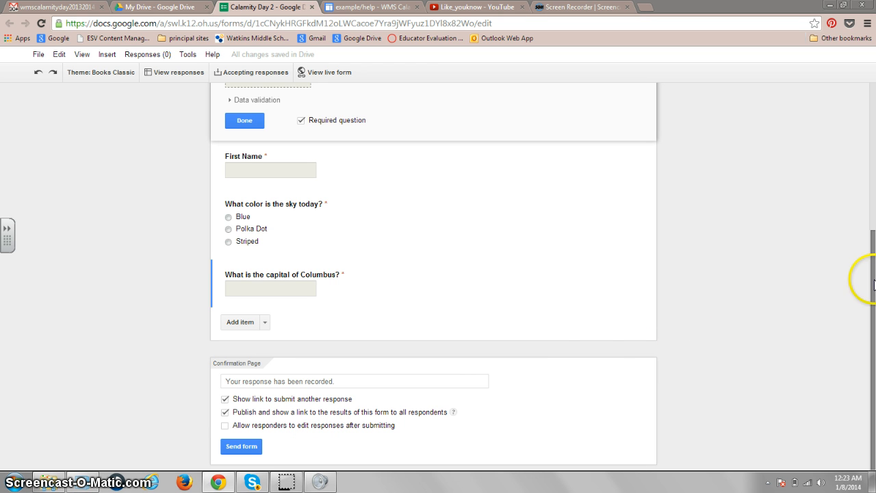
left_click(240, 447)
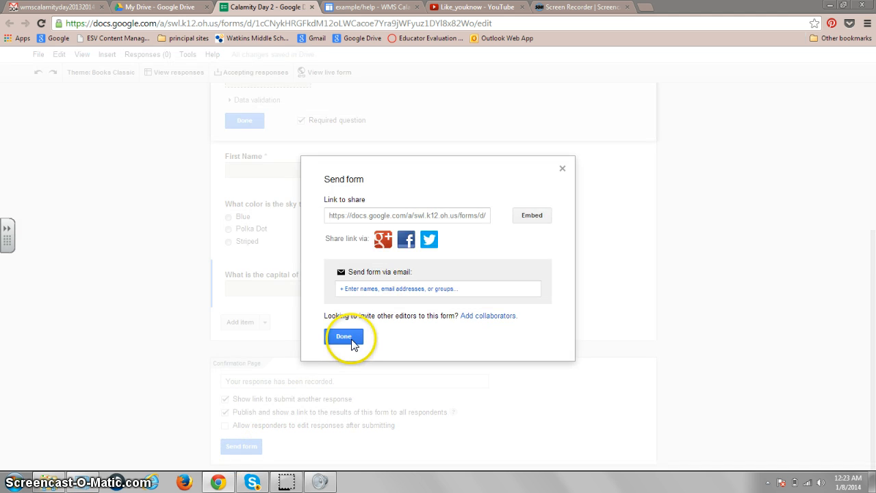
left_click(420, 216)
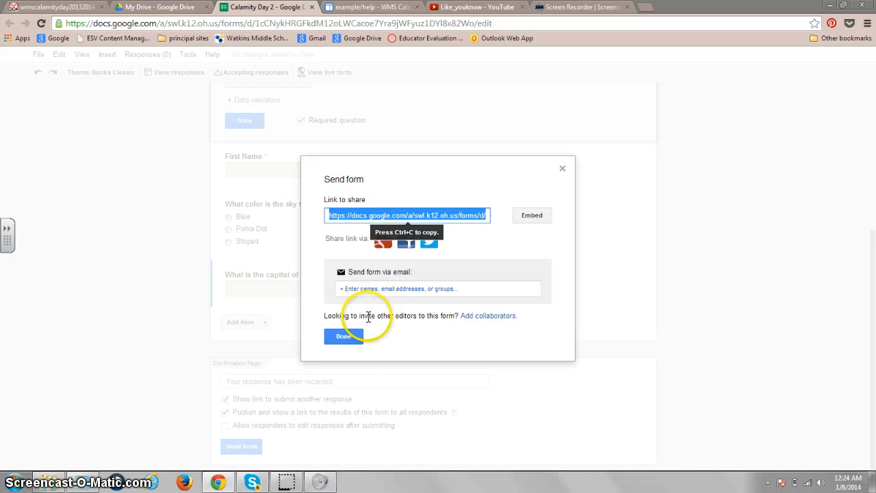
left_click(349, 335)
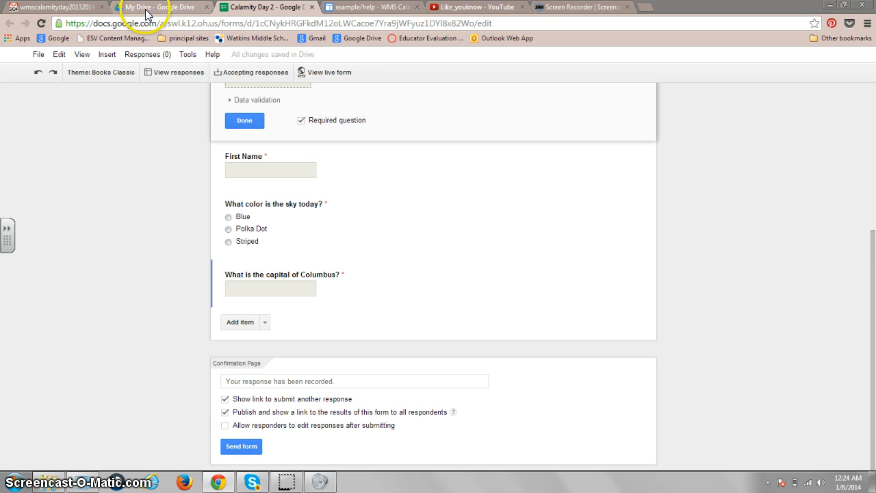
On the example/help page, link the words "assignment found here" under Assignment #2 to the copied form address, and end the sentence with a period
left_click(349, 10)
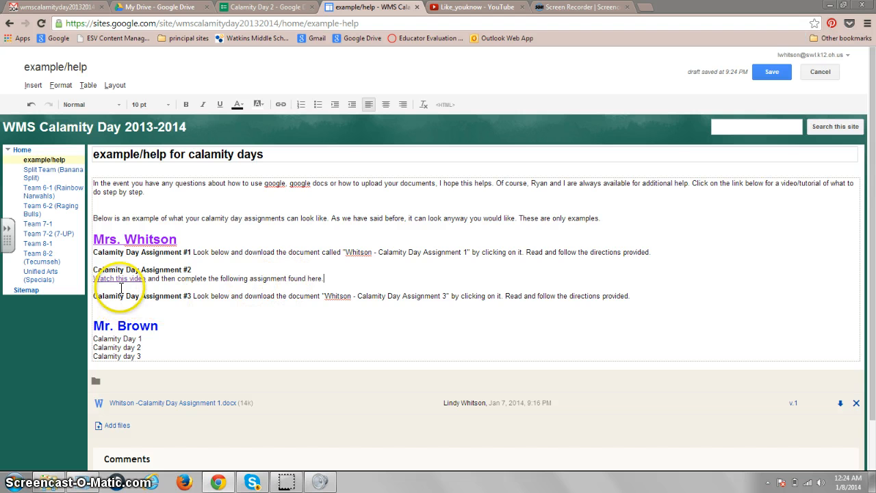
left_click(319, 277)
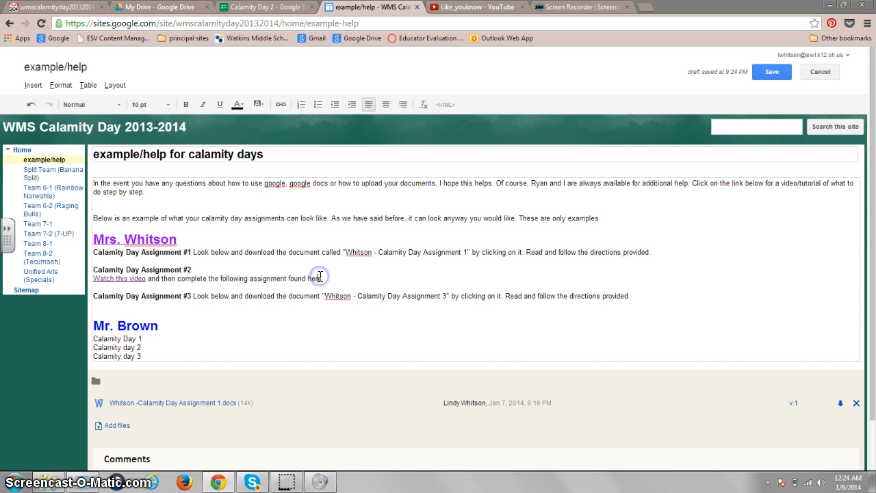
left_click_drag(289, 279, 245, 282)
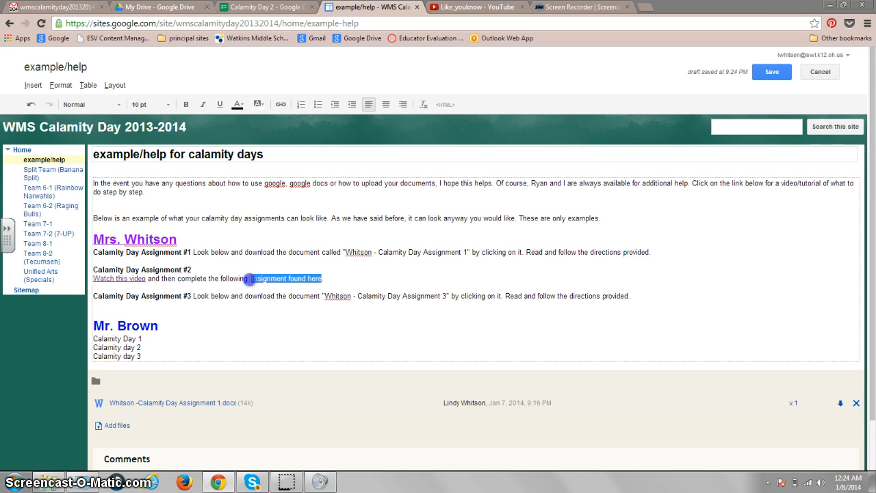
left_click_drag(250, 279, 252, 281)
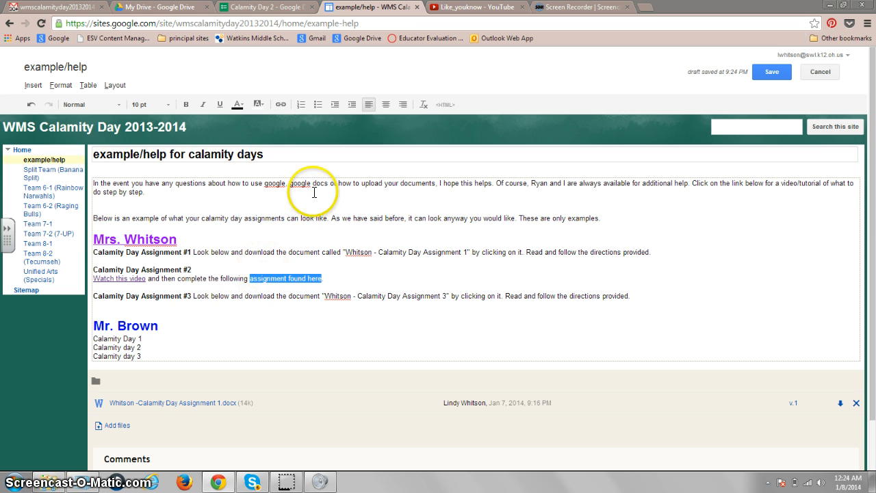
left_click(280, 106)
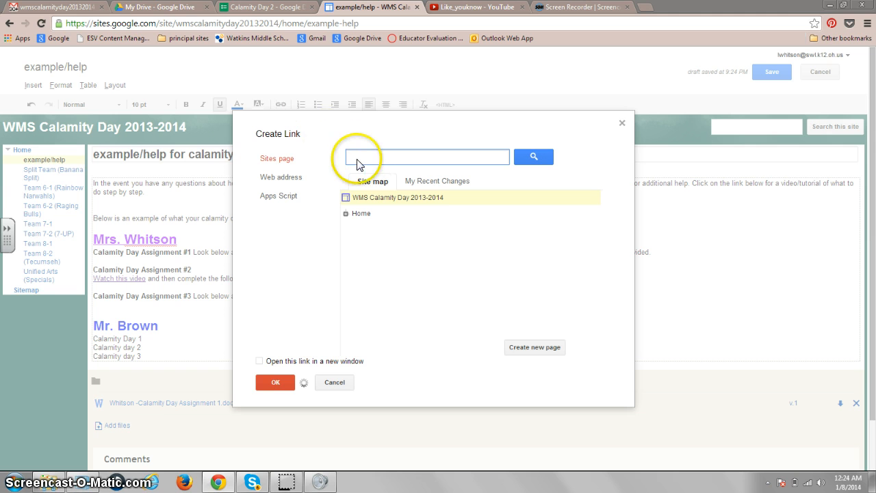
left_click(286, 180)
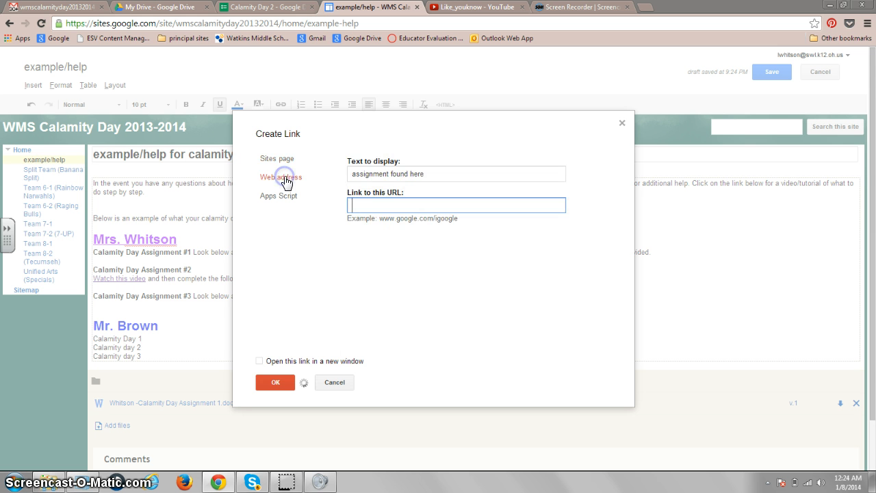
right_click(388, 205)
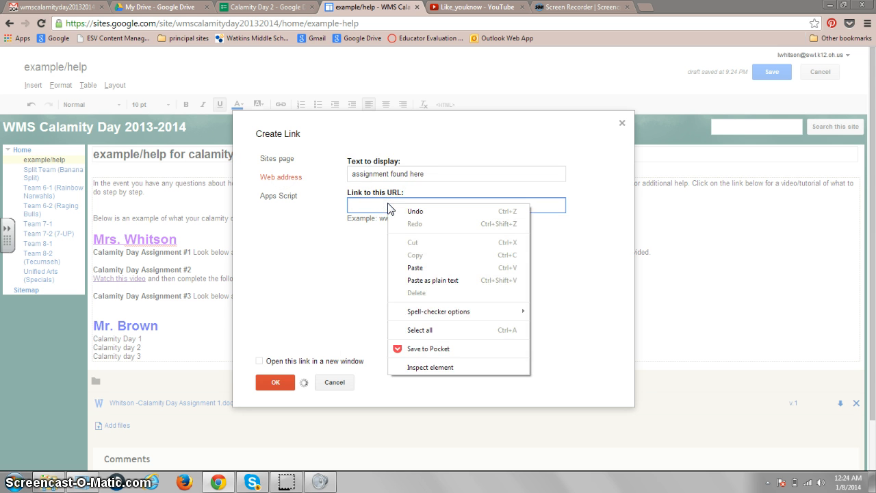
left_click(415, 268)
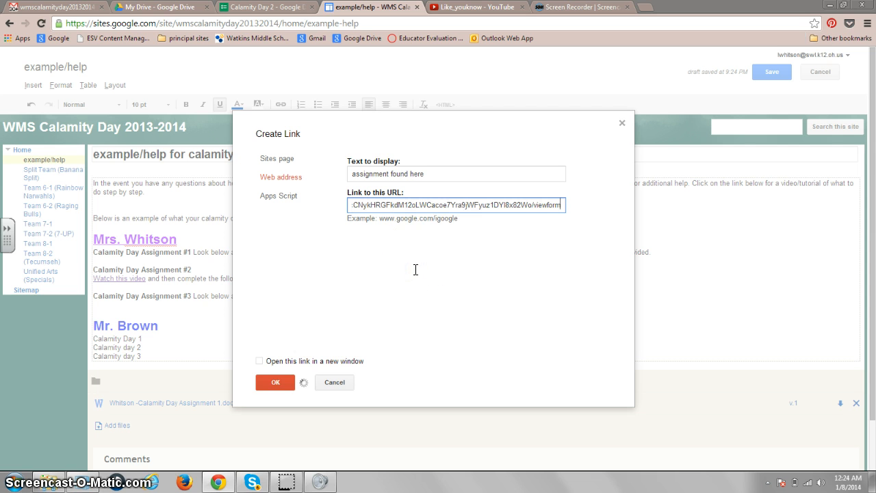
left_click(275, 385)
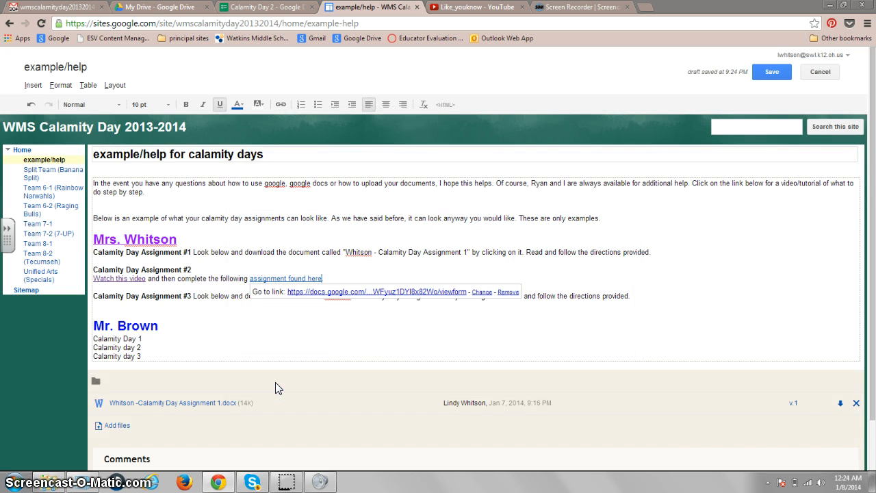
type(".")
left_click(384, 329)
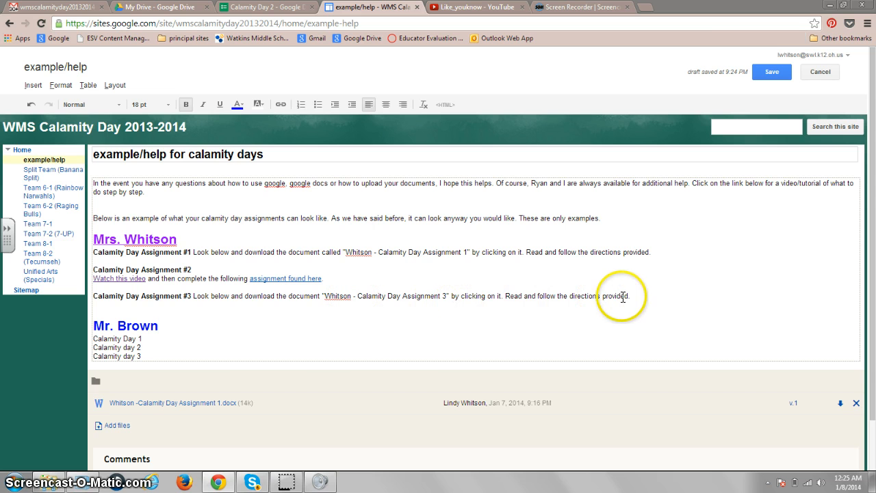
Attach the Calamity Day Assignment 3 document from the Calamity Days folder to the page, reload it and save the page
left_click(118, 426)
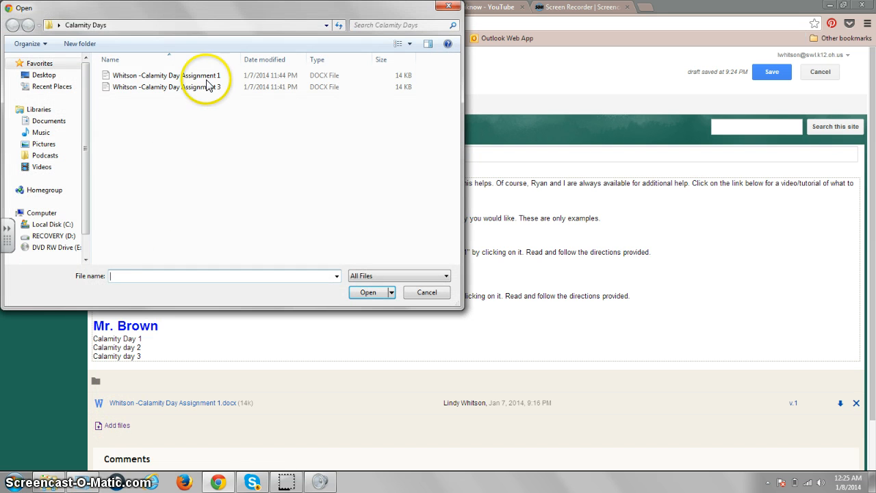
left_click(204, 87)
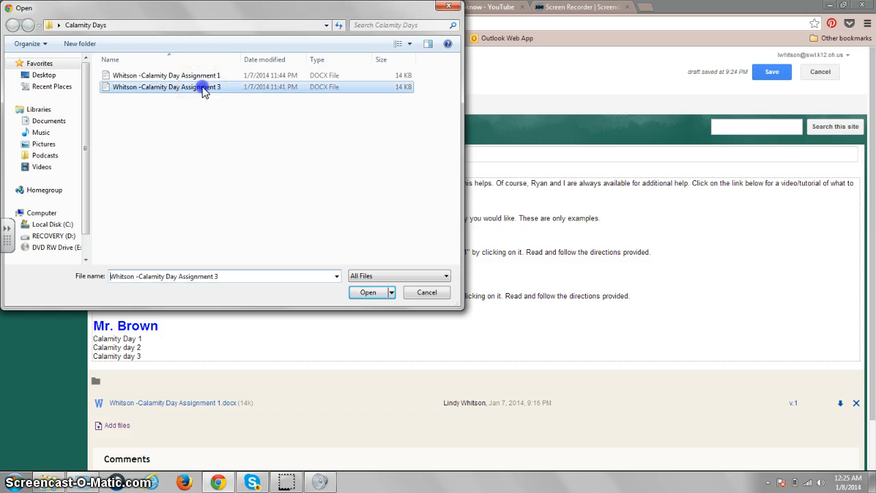
left_click(373, 295)
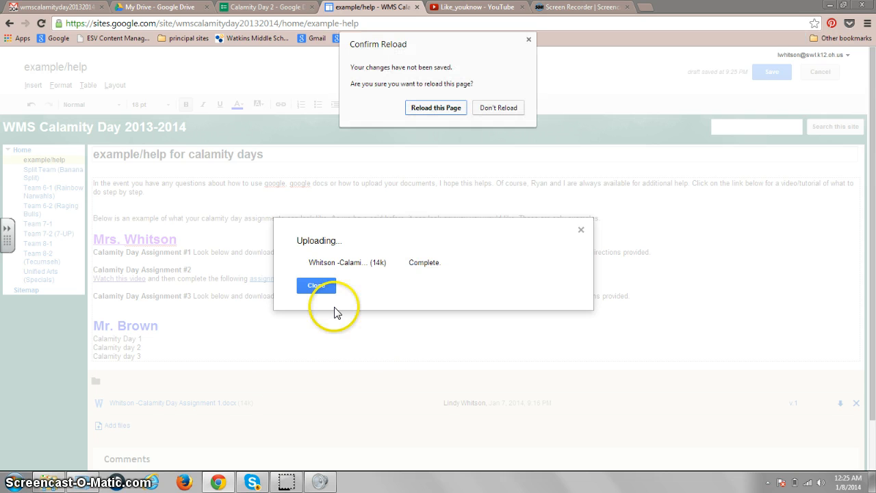
left_click(432, 108)
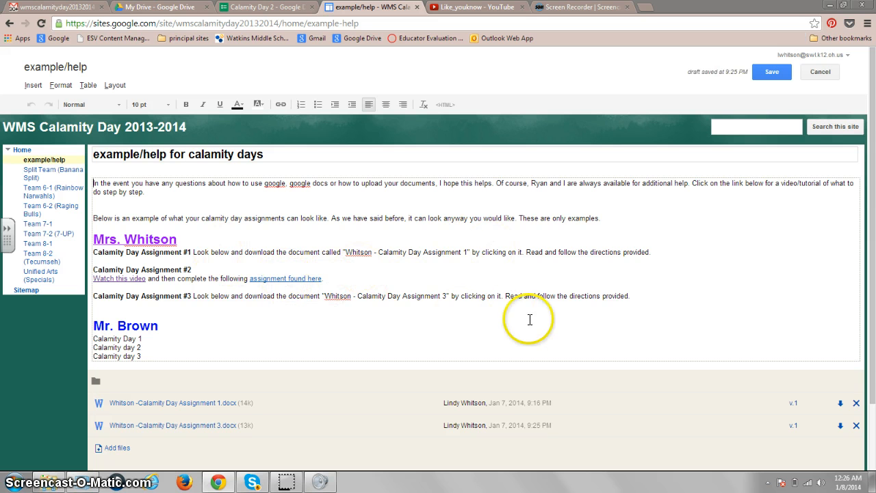
left_click(767, 73)
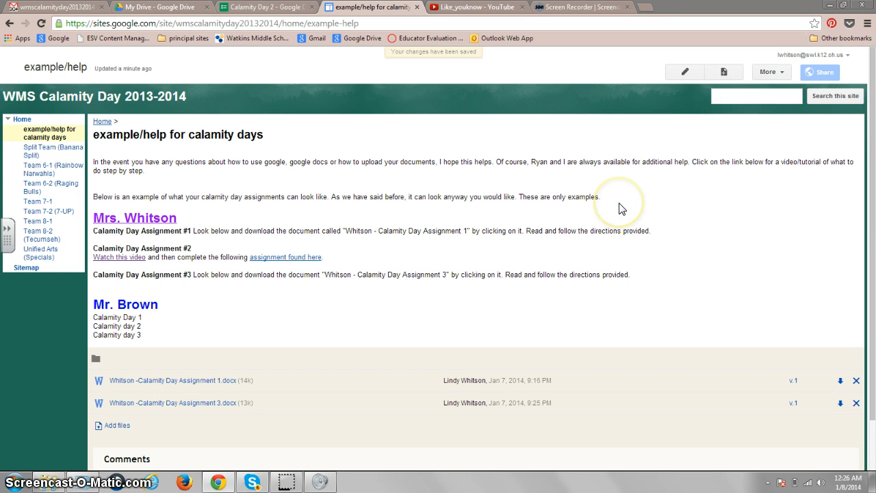
left_click(608, 228)
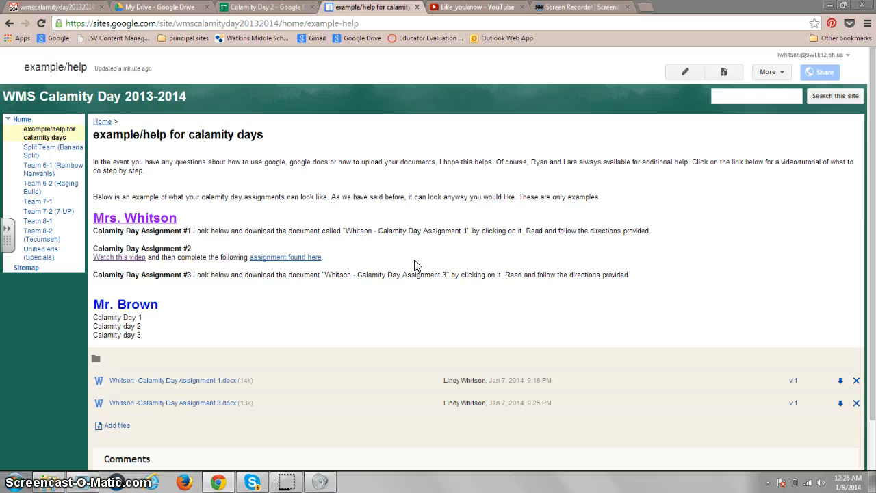
key("ctrl+p")
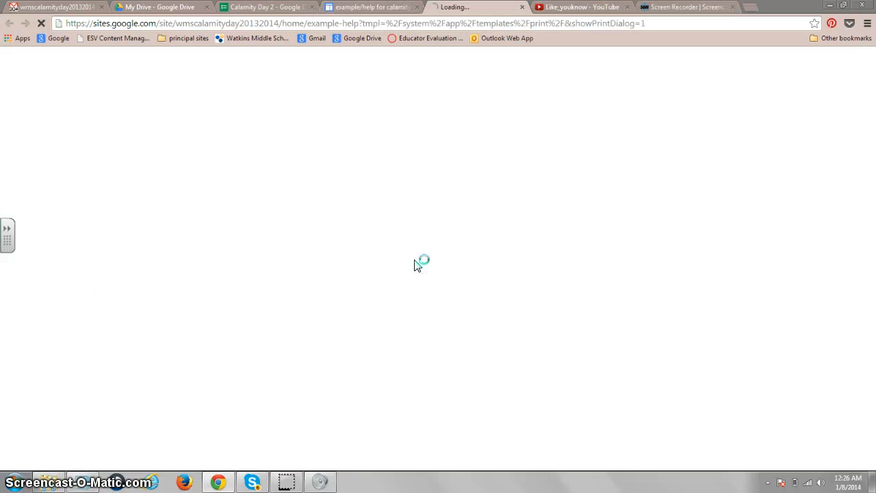
left_click(678, 8)
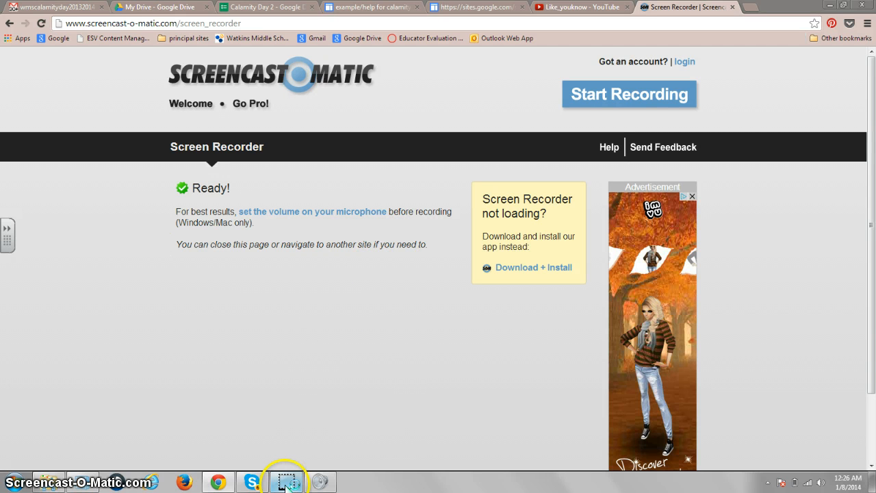
mouse_move(287, 484)
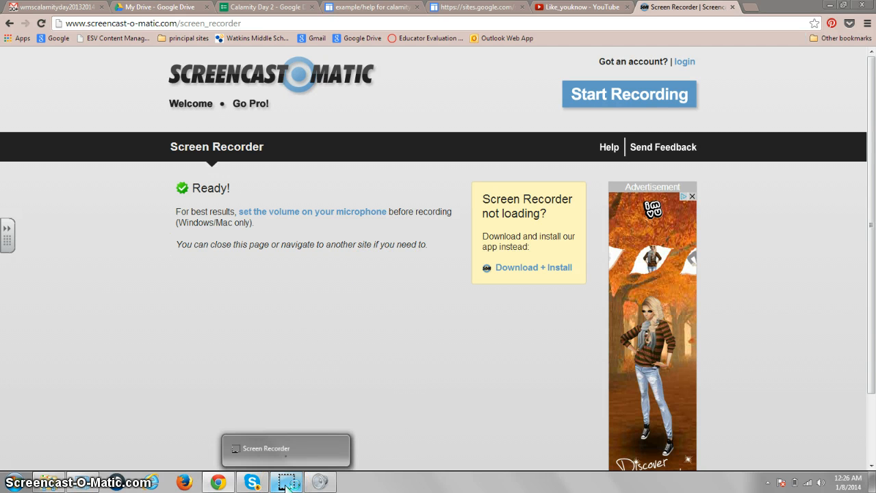